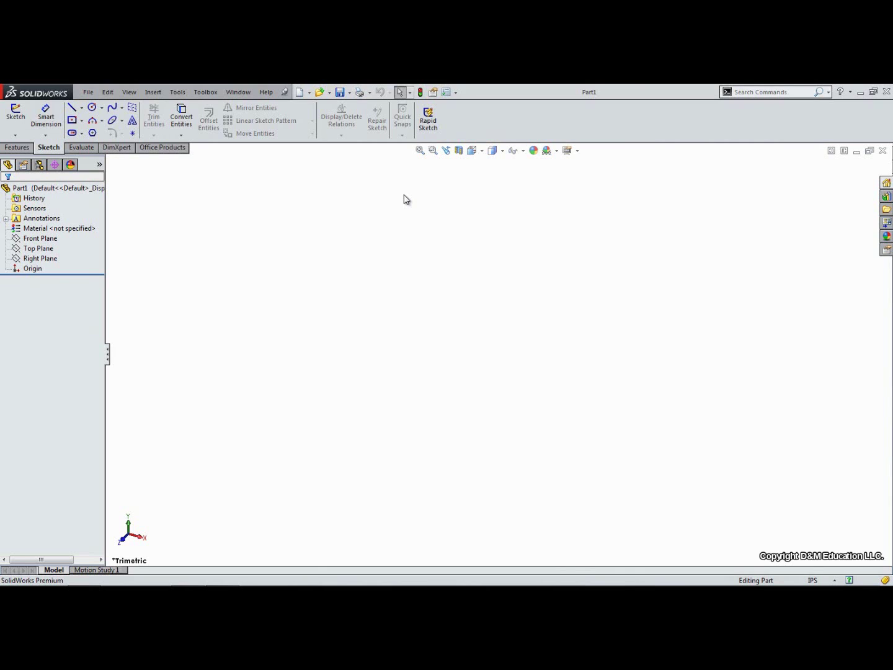
- Review the document's drafting standard, dimension and unit settings, and the list of available unit systems
left_click(445, 92)
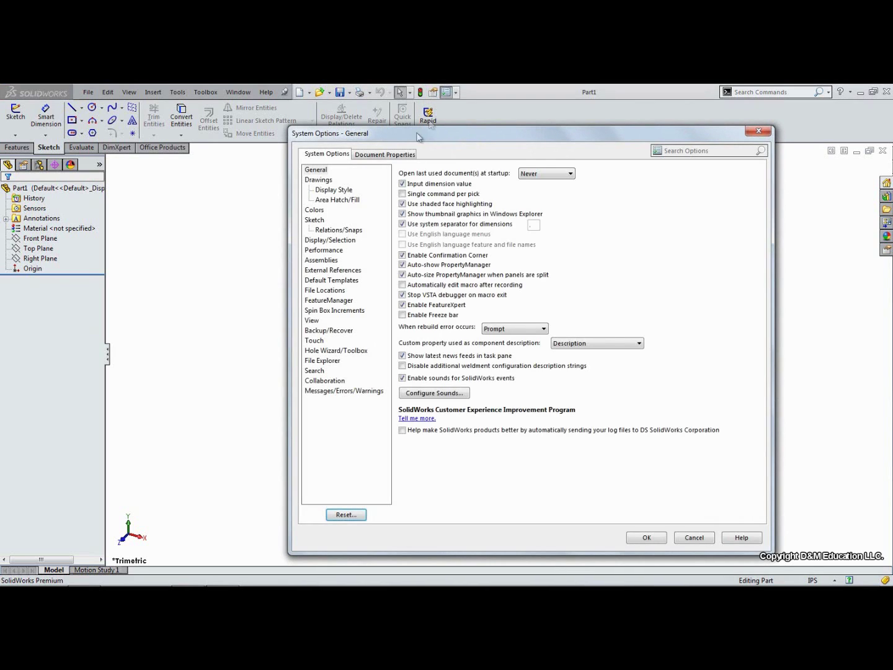
left_click(393, 157)
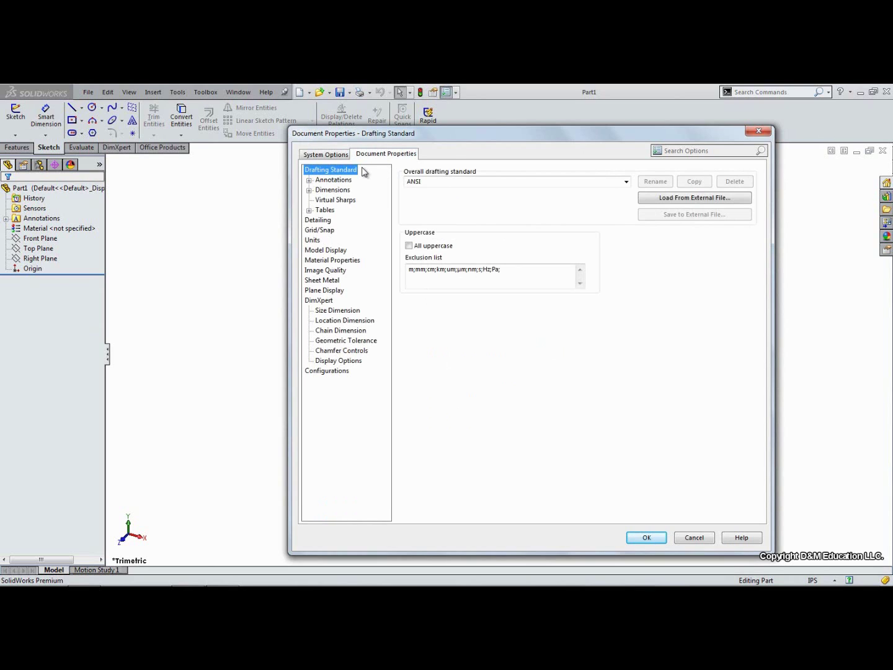
left_click(348, 191)
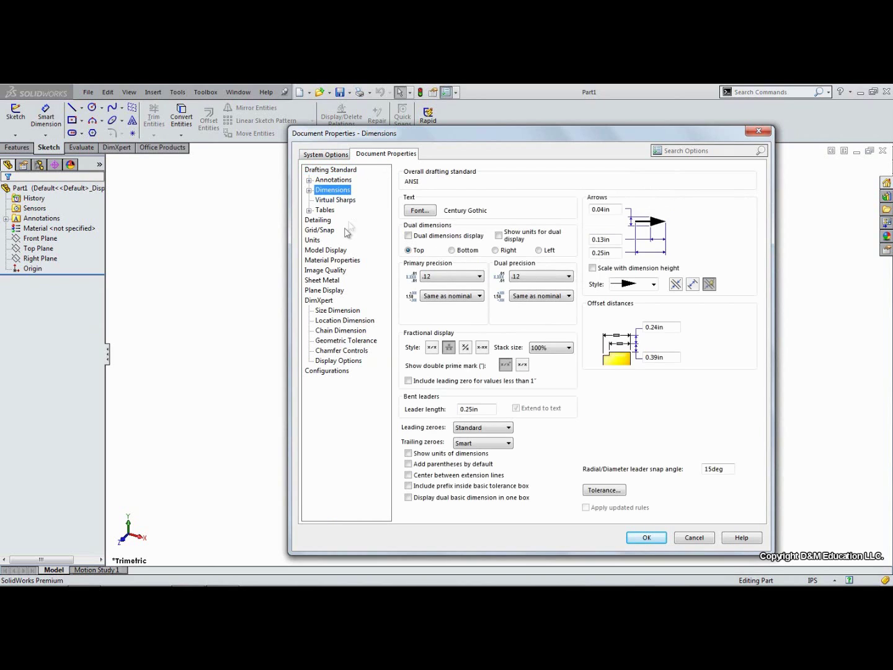
left_click(313, 241)
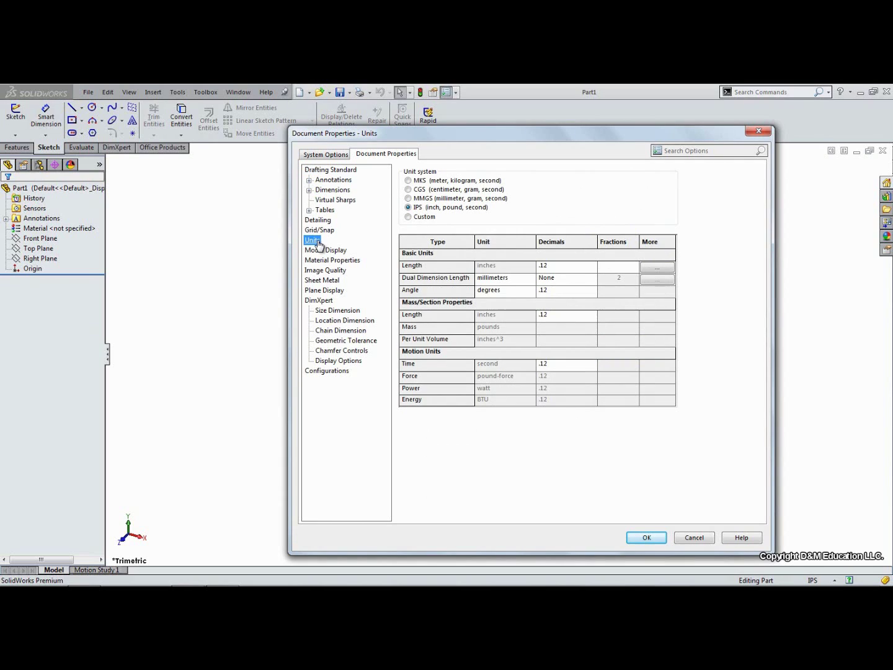
left_click(693, 538)
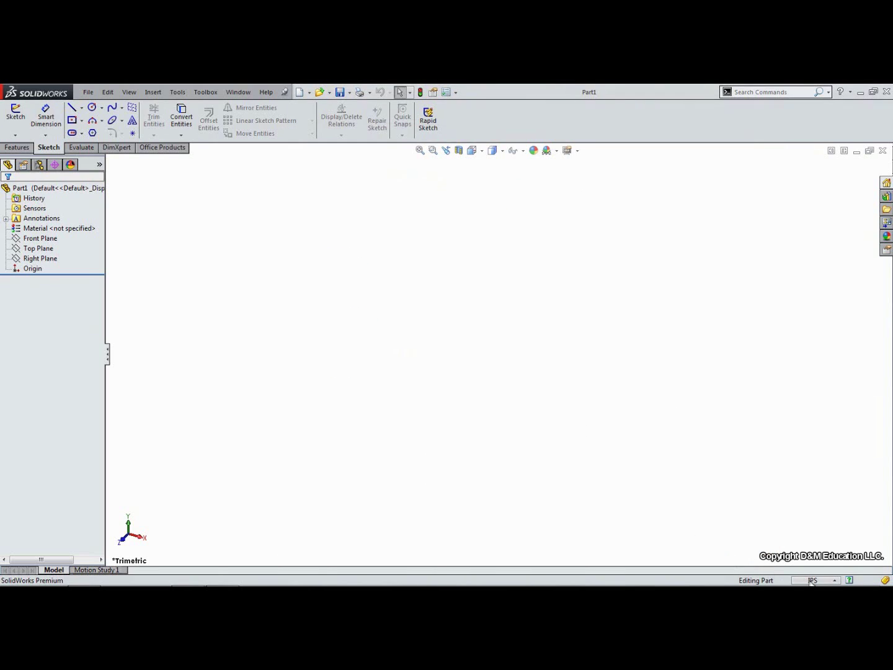
left_click(811, 580)
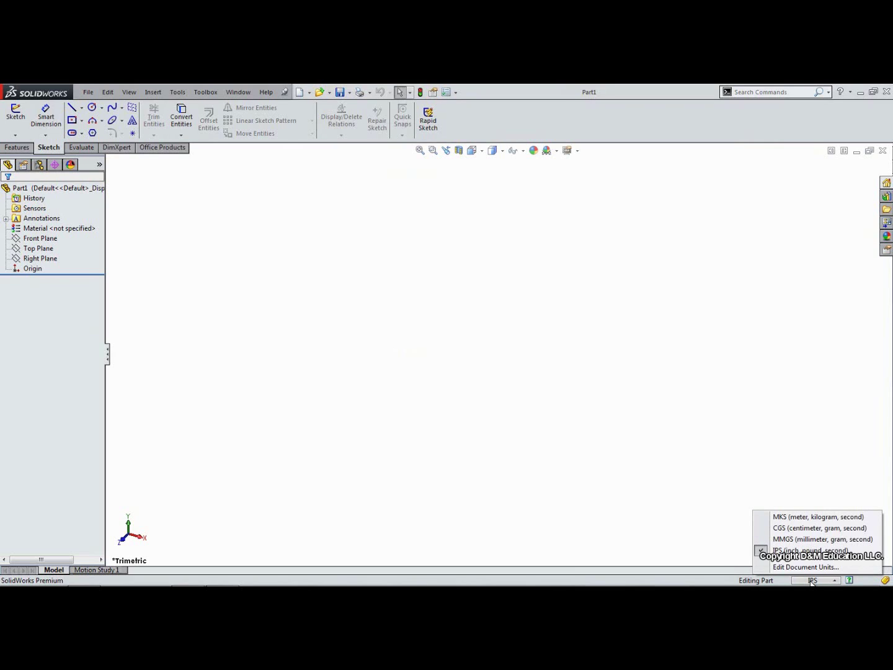
left_click(811, 581)
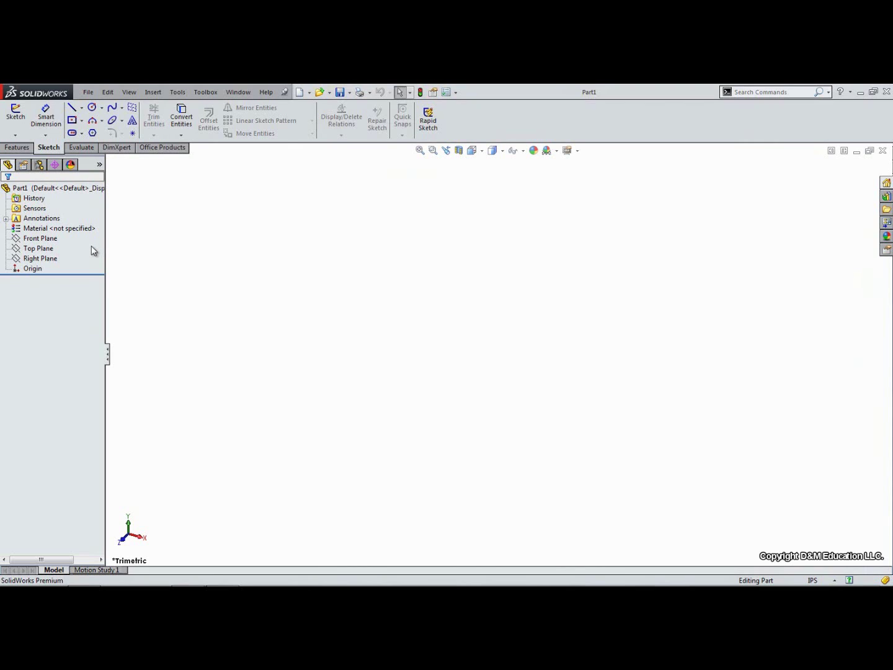
- Preview the default planes and start a new sketch on the Top Plane
left_click(40, 238)
left_click(39, 248)
left_click(44, 255, "ctrl")
left_click(44, 256)
left_click(54, 249)
right_click(56, 251)
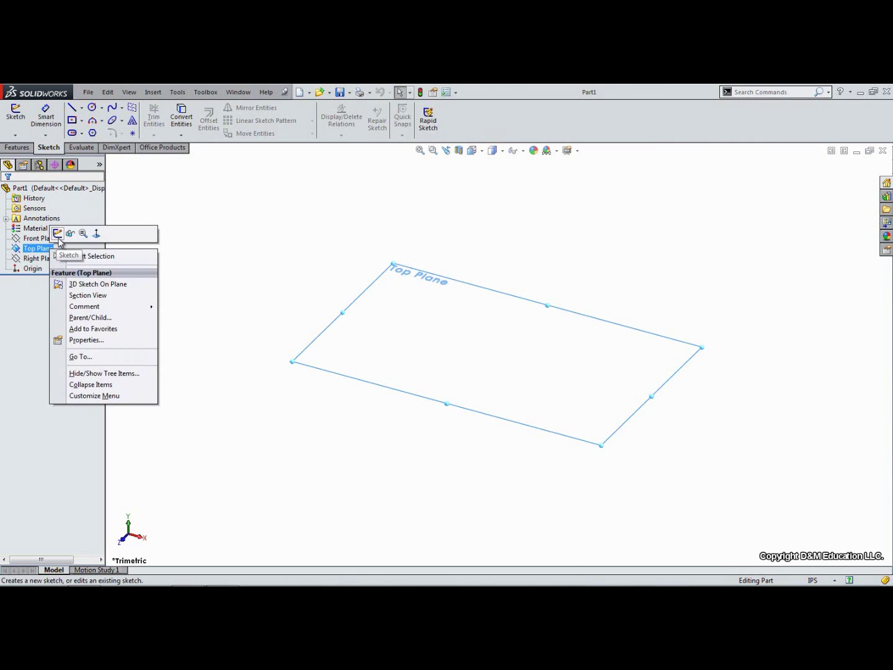
left_click(58, 234)
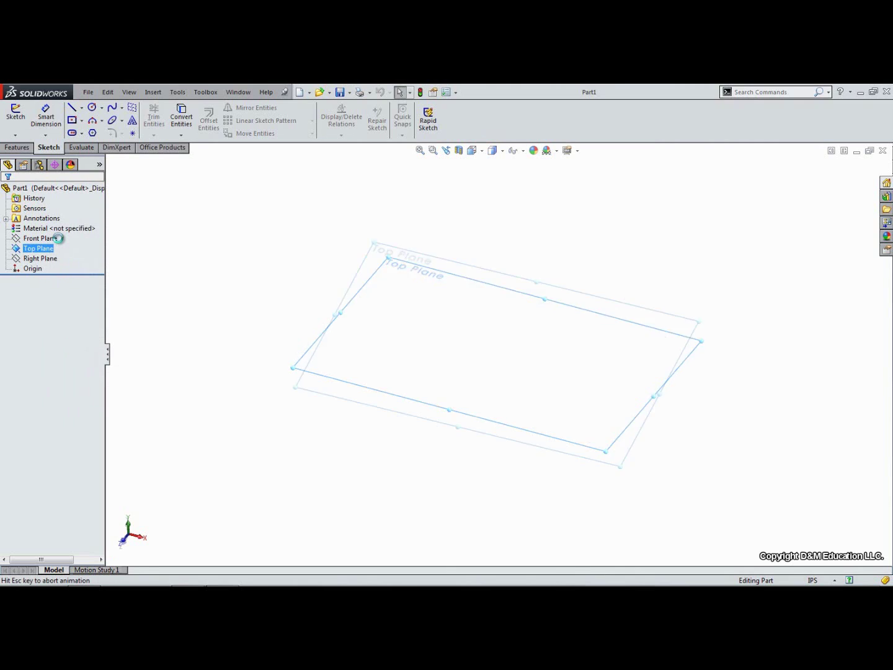
left_click(128, 249)
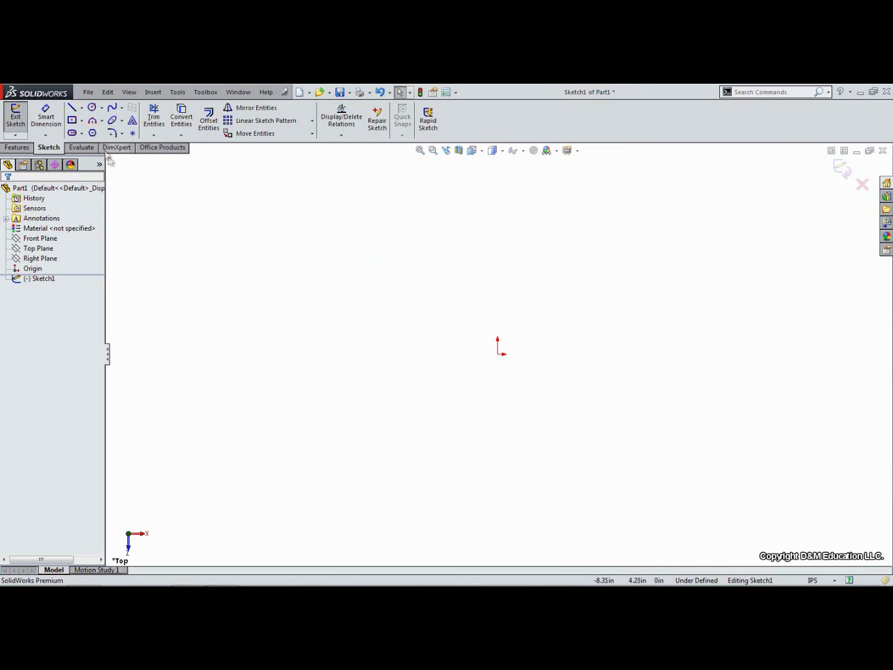
- Sketch a center rectangle about 4.14 in wide and 2.10 in high, centered on the origin
left_click(77, 122)
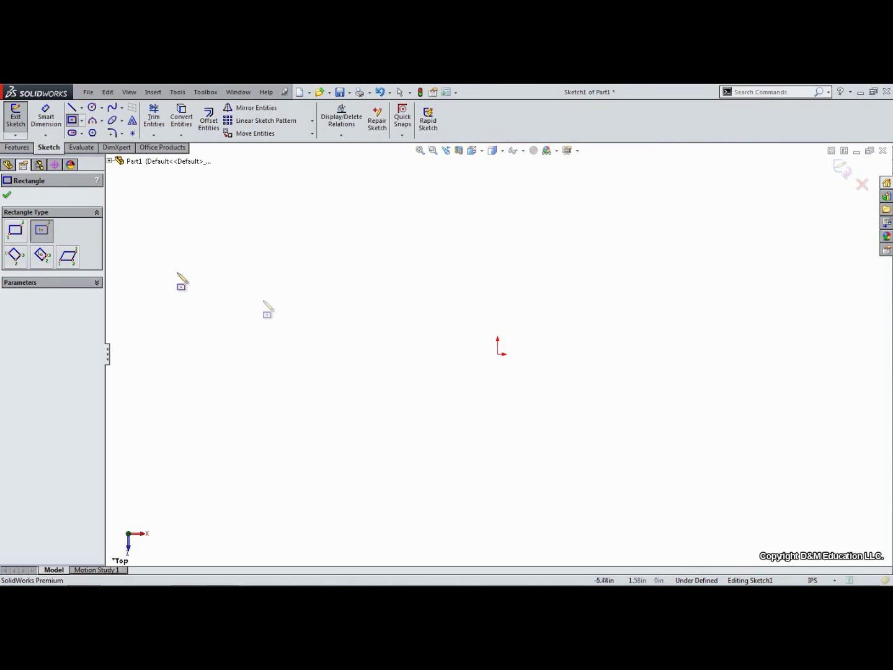
left_click(498, 354)
left_click(596, 305)
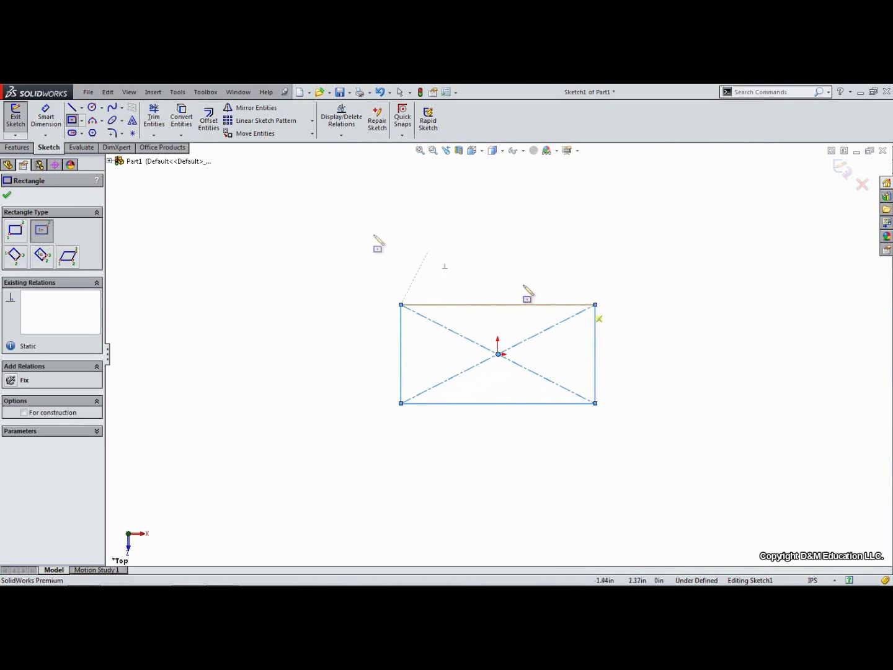
- Draw a three-point arc between the corners of the rectangle's left edge, bulging outward with a radius of about 1.12 in
left_click(92, 120)
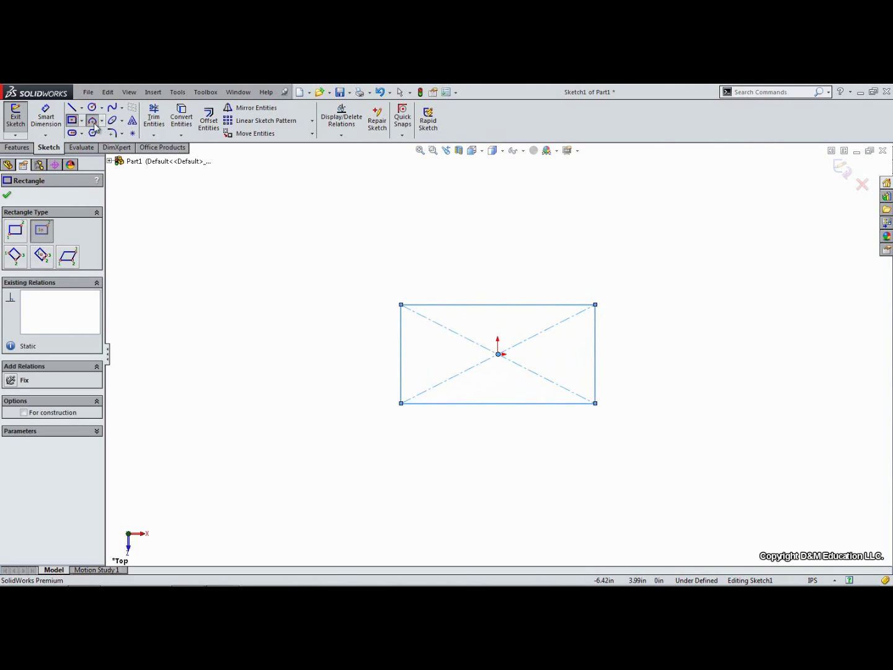
left_click(401, 304)
left_click(401, 403)
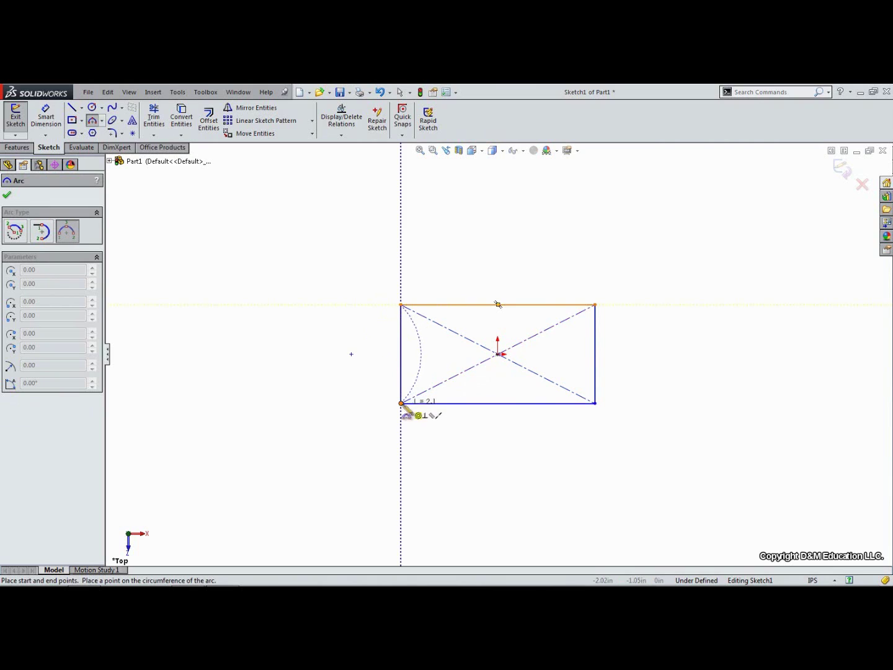
left_click(372, 379)
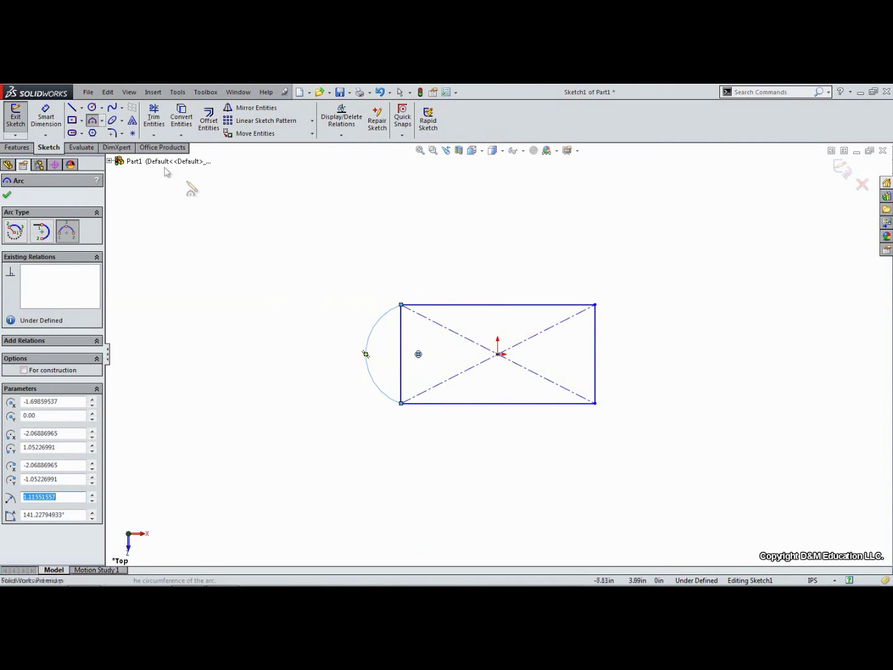
- Sketch a free slanted line about 2.26 in long to the right of the rectangle
left_click(72, 111)
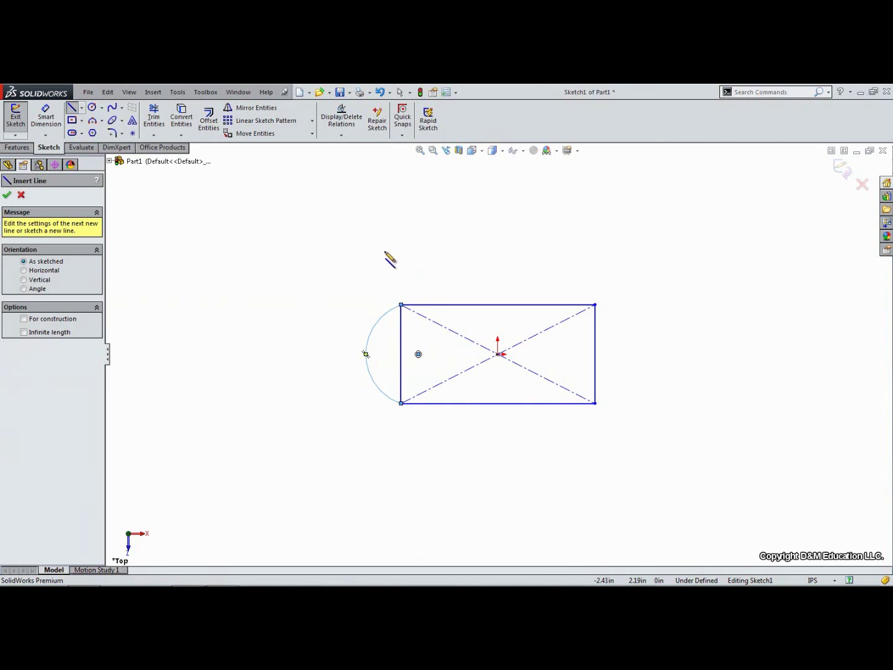
left_click(615, 306)
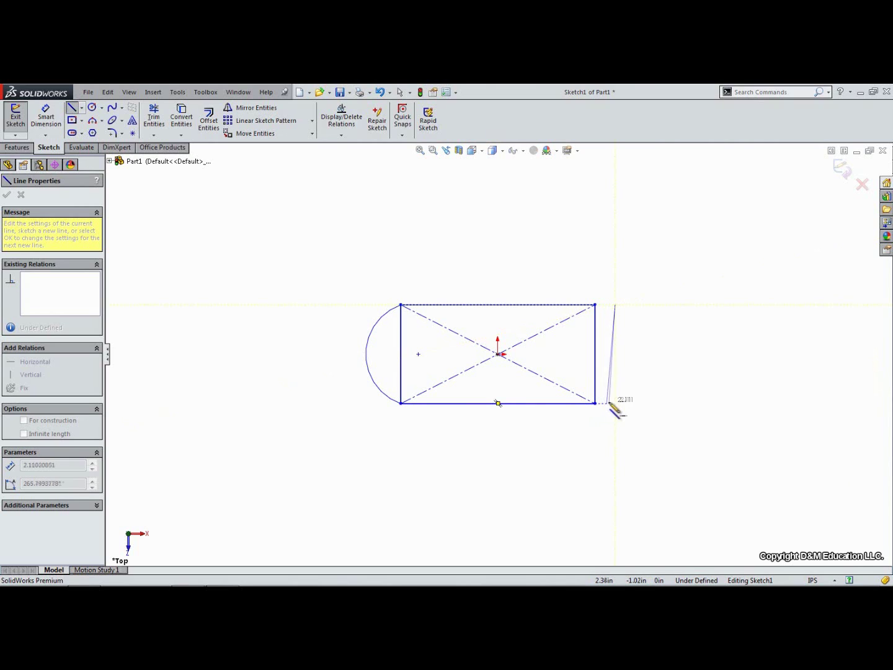
left_click(655, 404)
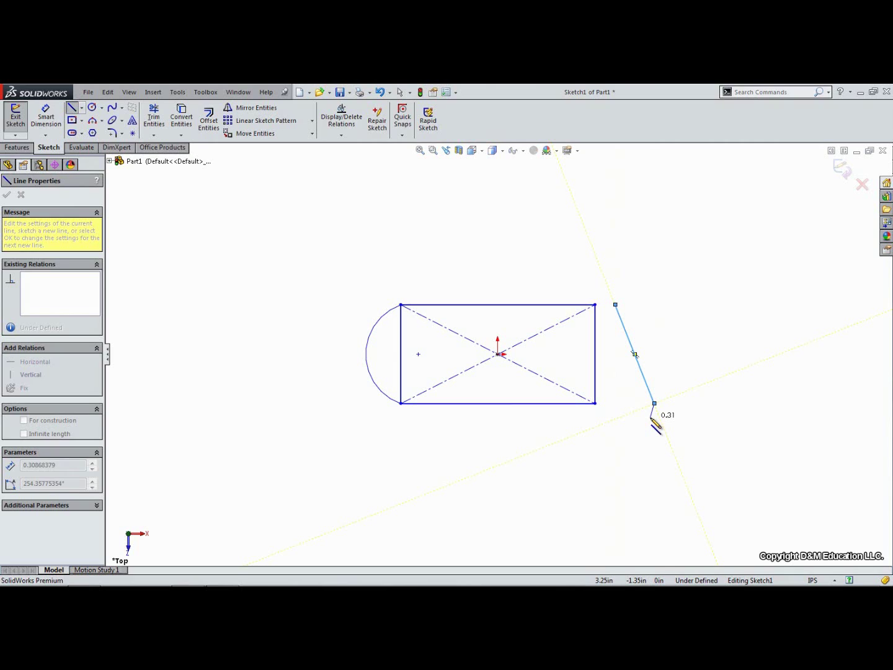
key("Escape")
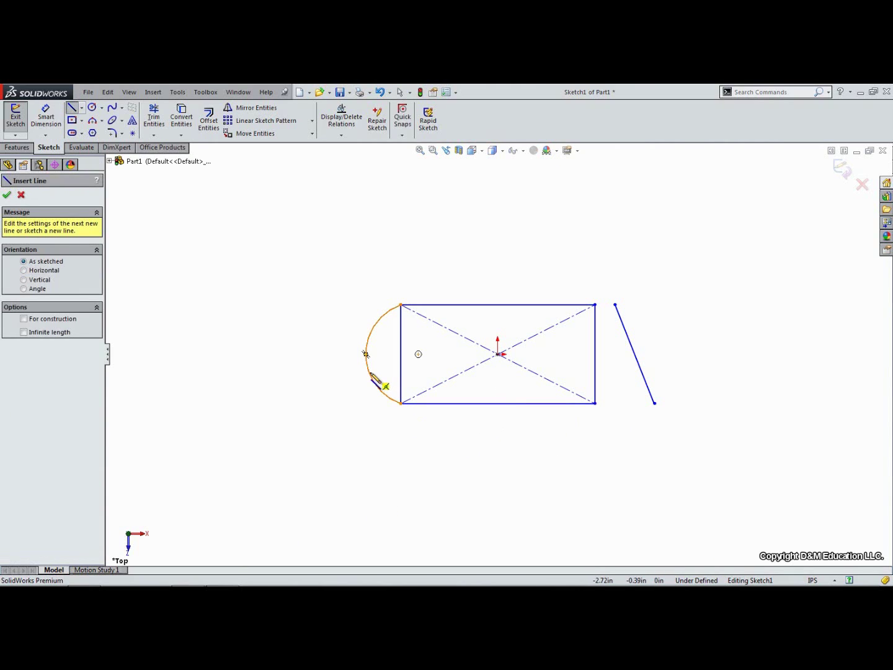
- Draw a horizontal line about 1.12 in long from the arc's center to the arc's midpoint
left_click(419, 354)
left_click(366, 354)
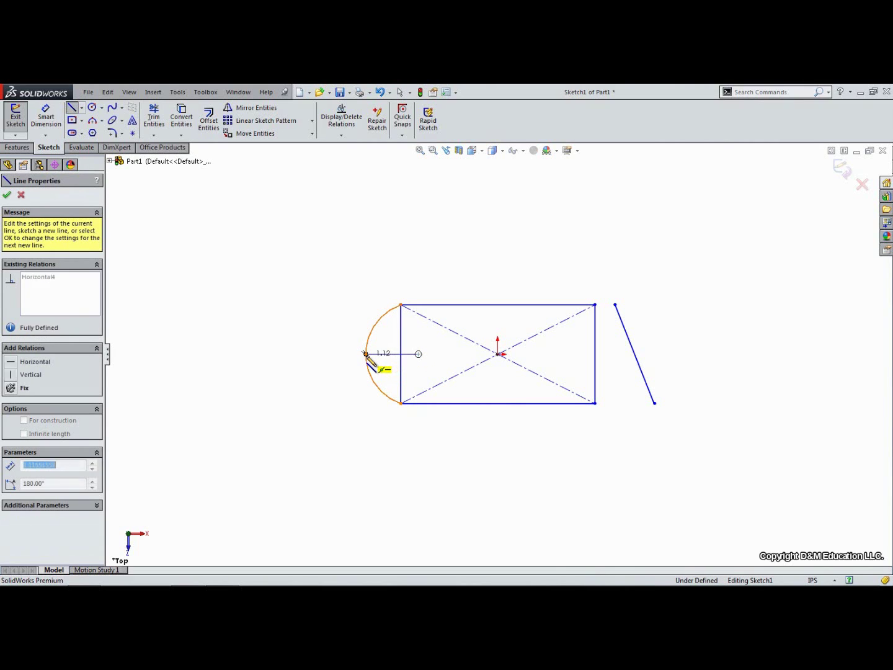
key("Escape")
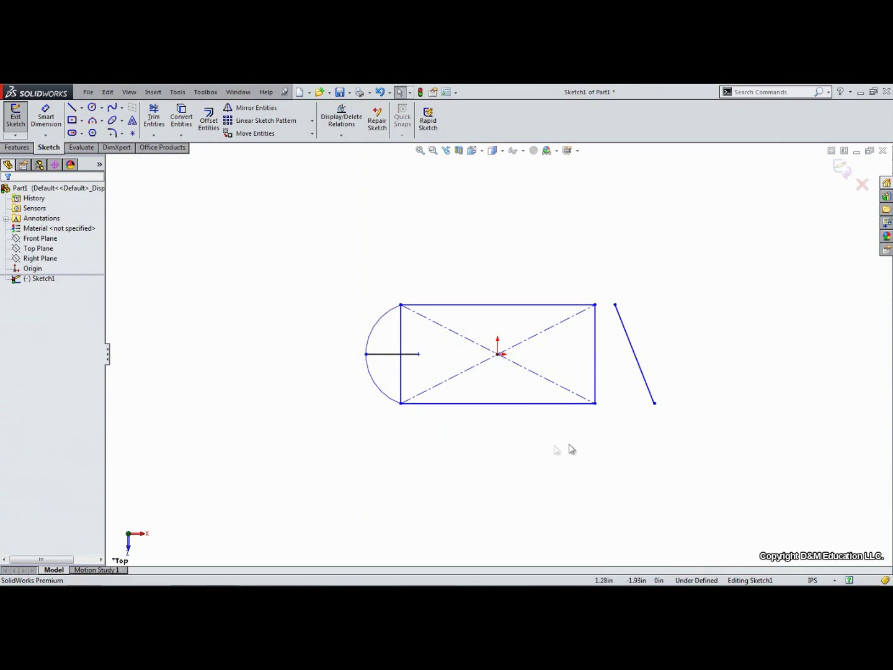
- Make the slanted line perpendicular to the rectangle's right edge and move it down beside the rectangle
left_click(644, 380)
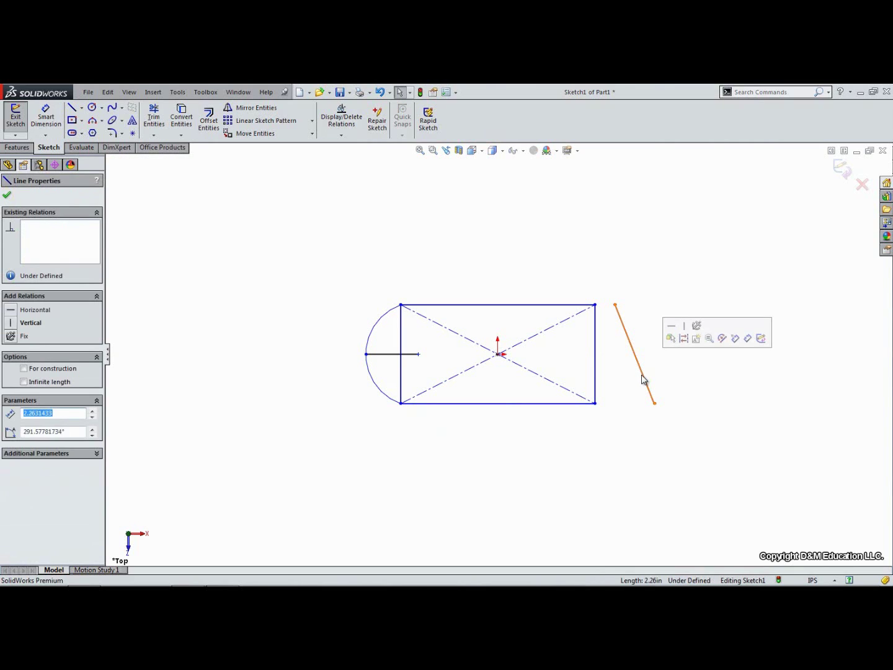
left_click(596, 342, "ctrl")
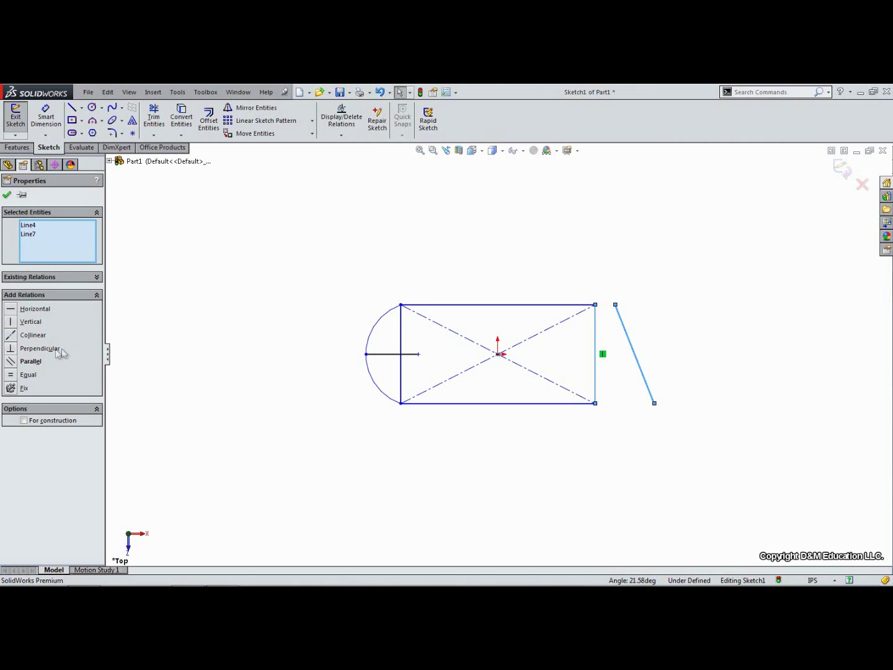
left_click(11, 349)
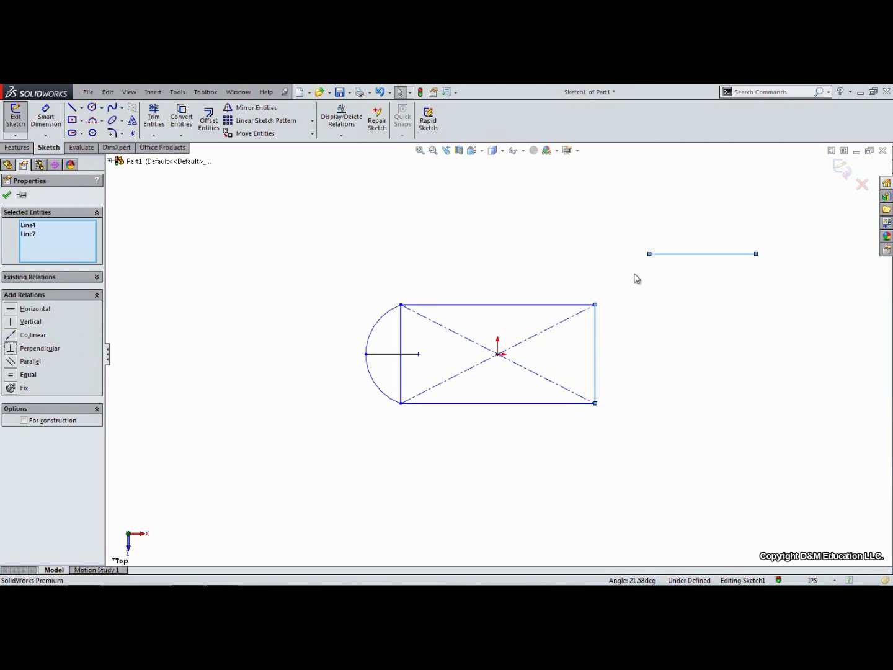
left_click(671, 254)
left_click_drag(669, 298, 642, 348)
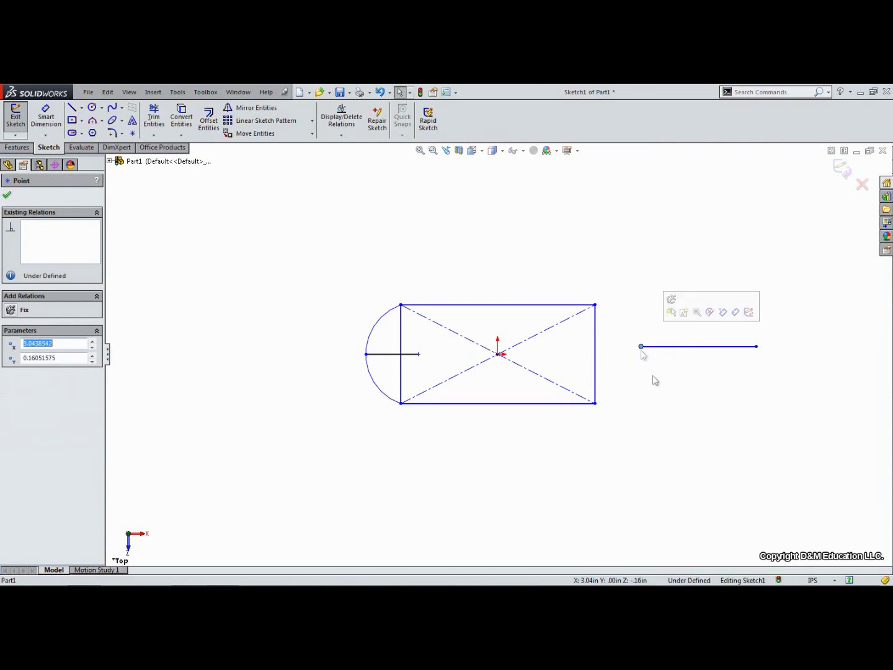
left_click(654, 381)
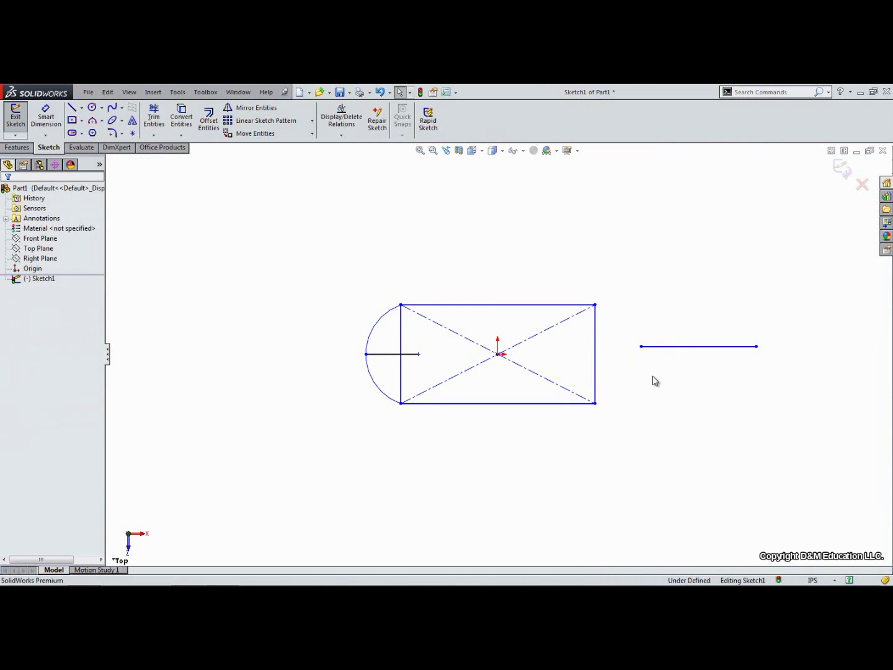
- Check the relations on the free line and the rectangle's top edge, and turn on the display of sketch relations
left_click(670, 350)
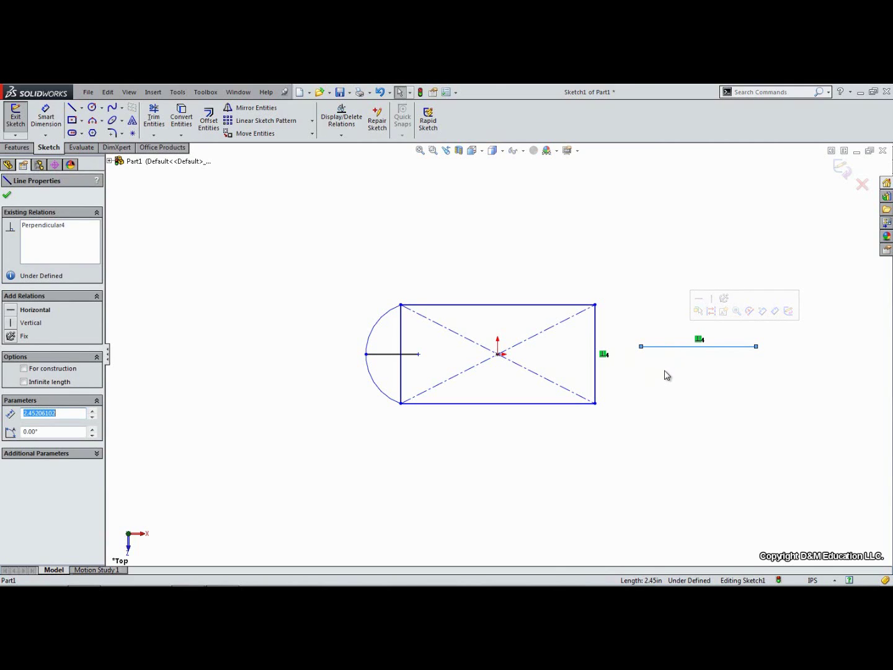
left_click(665, 375)
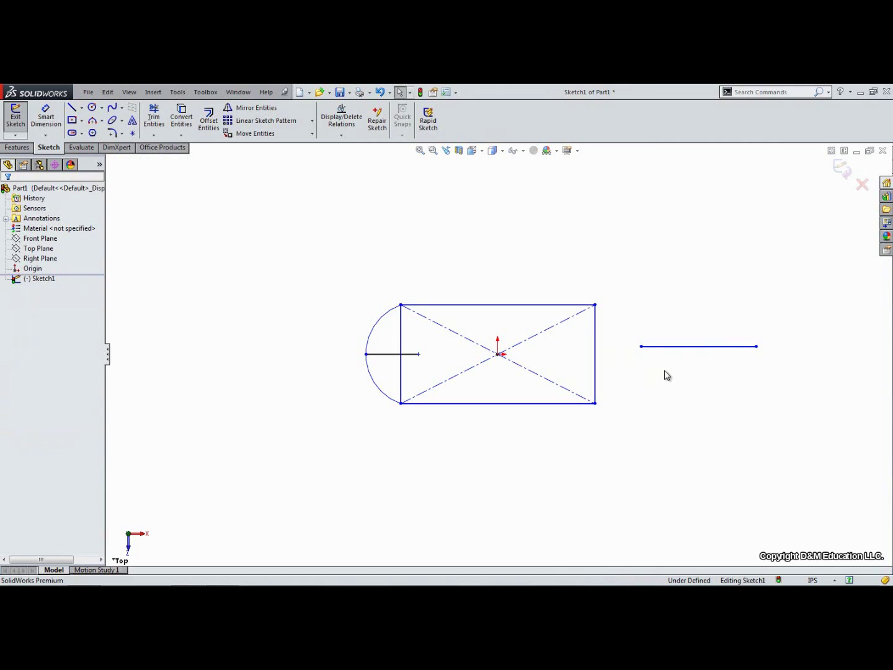
left_click(535, 310)
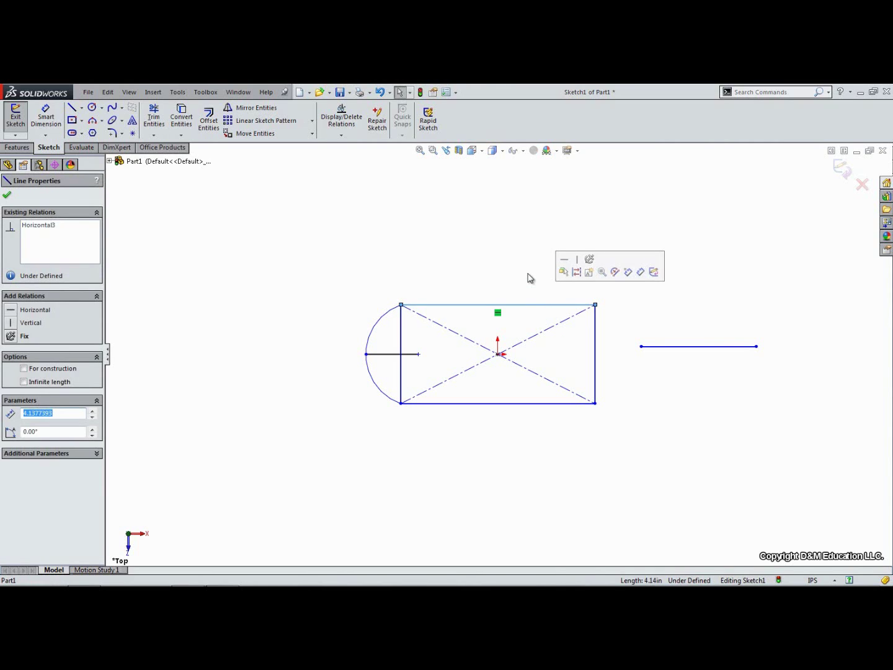
left_click(527, 277)
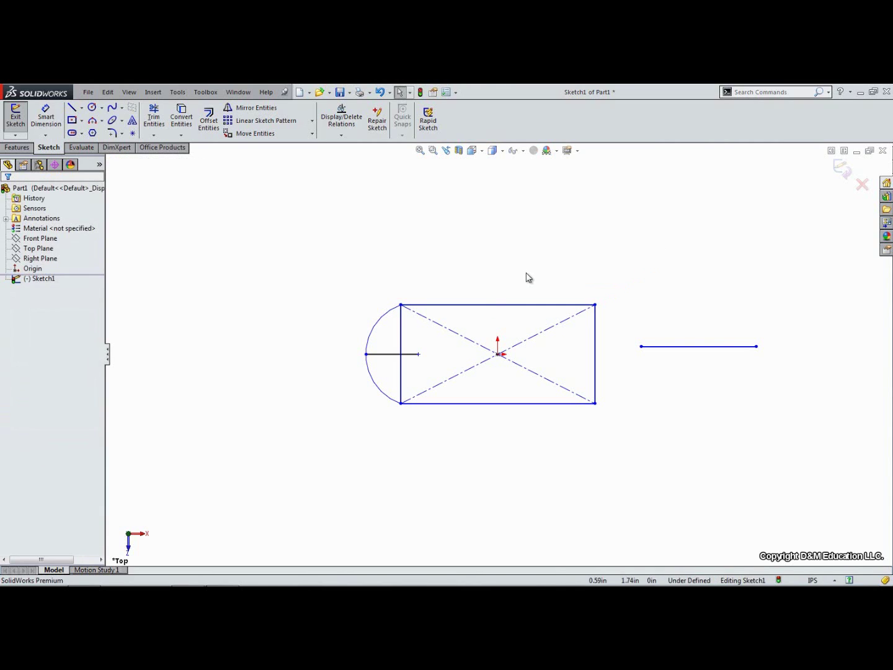
left_click(520, 155)
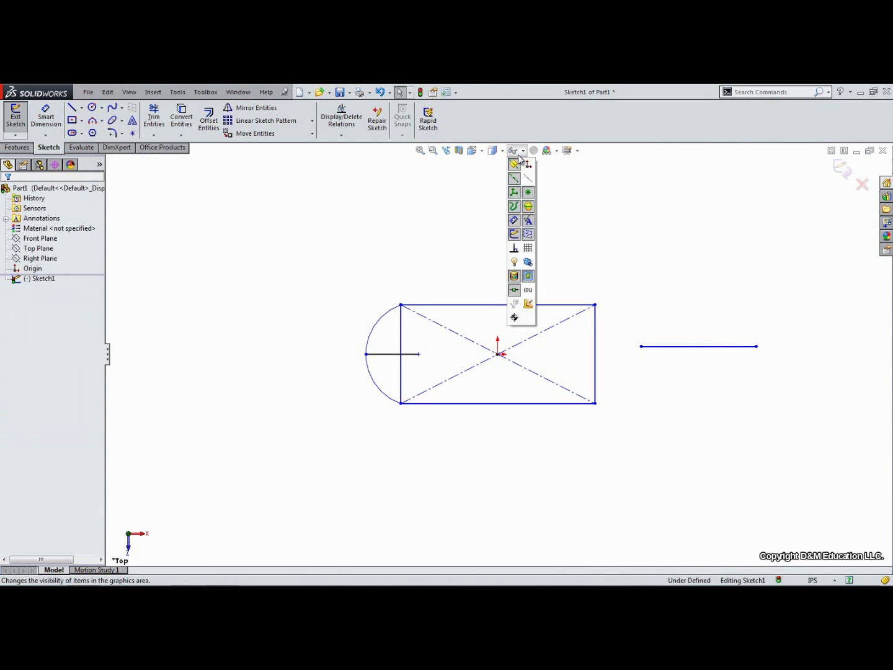
left_click(514, 249)
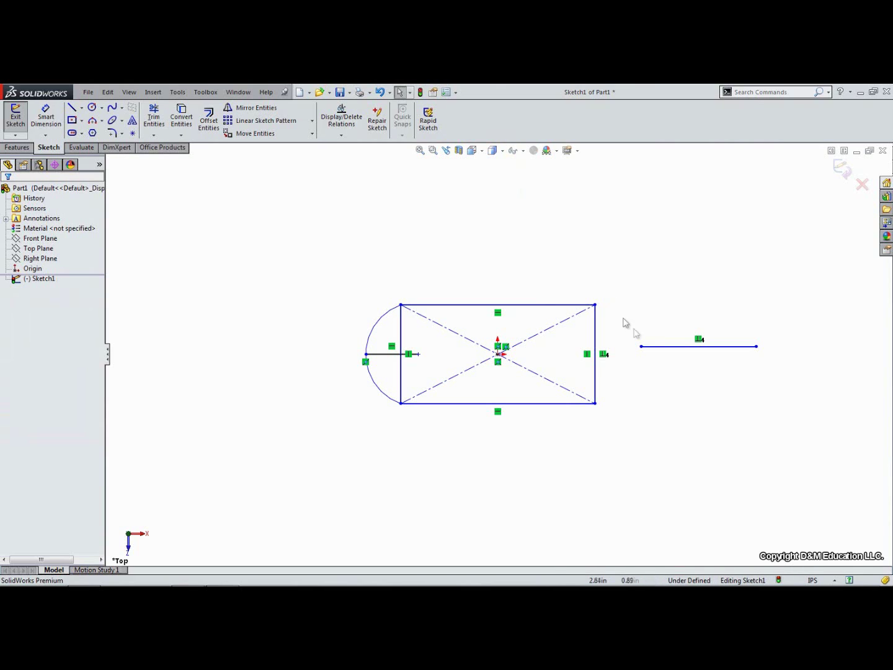
- Delete the free horizontal line to the right of the rectangle
left_click(664, 348)
key("Delete")
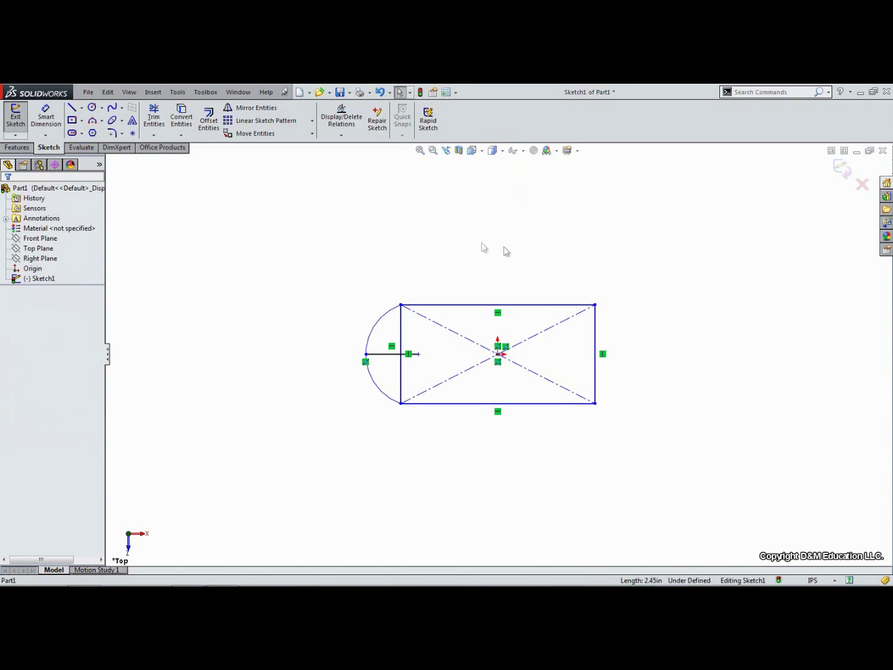
- Dimension the rectangle's top edge and set its length to 50 mm
left_click(50, 124)
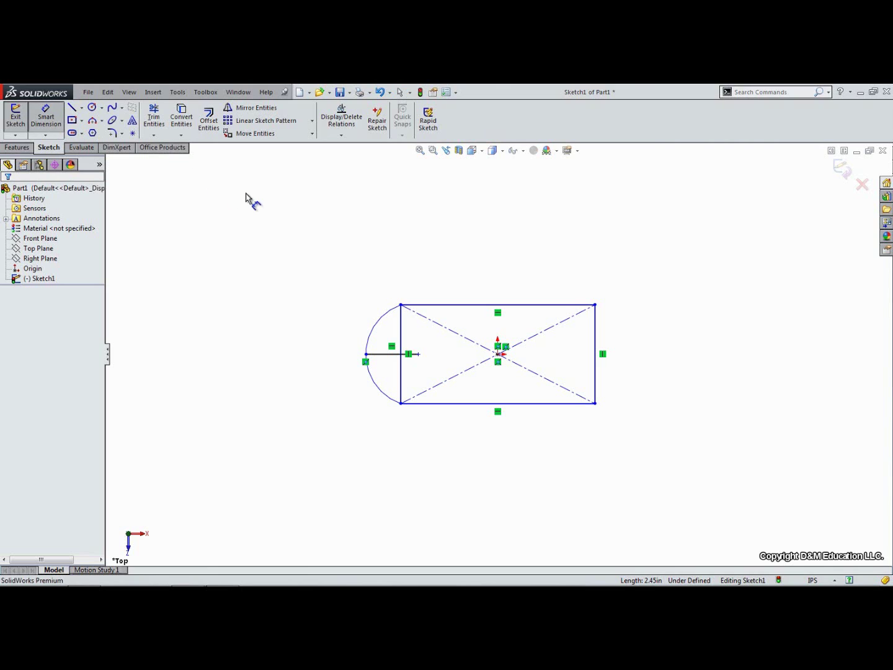
left_click(451, 304)
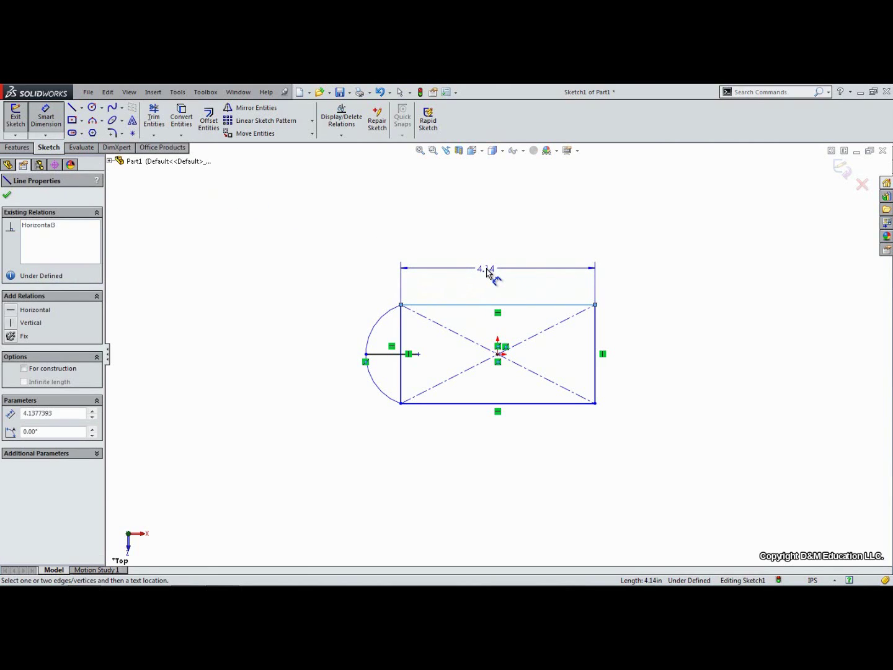
left_click(488, 273)
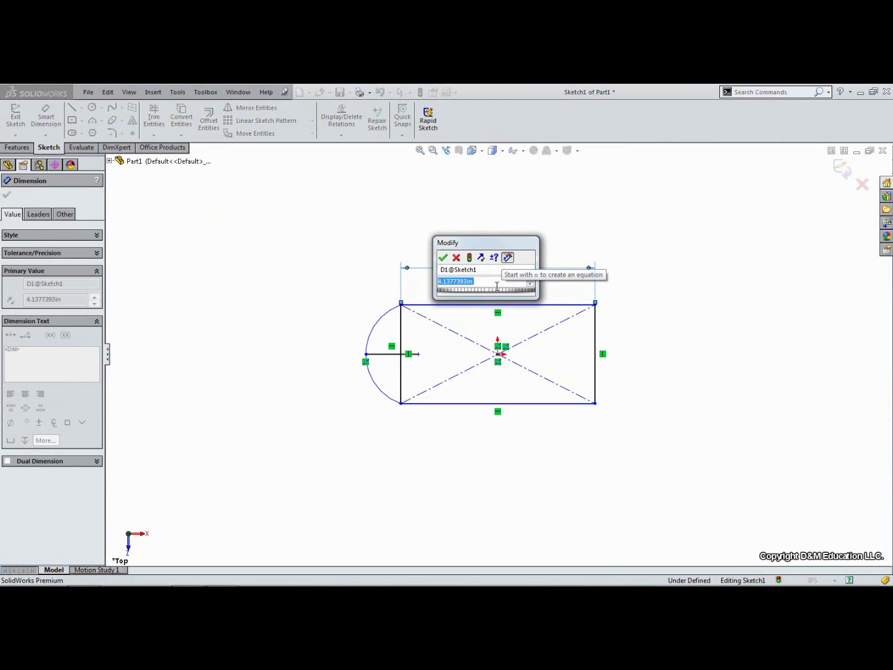
type("50m")
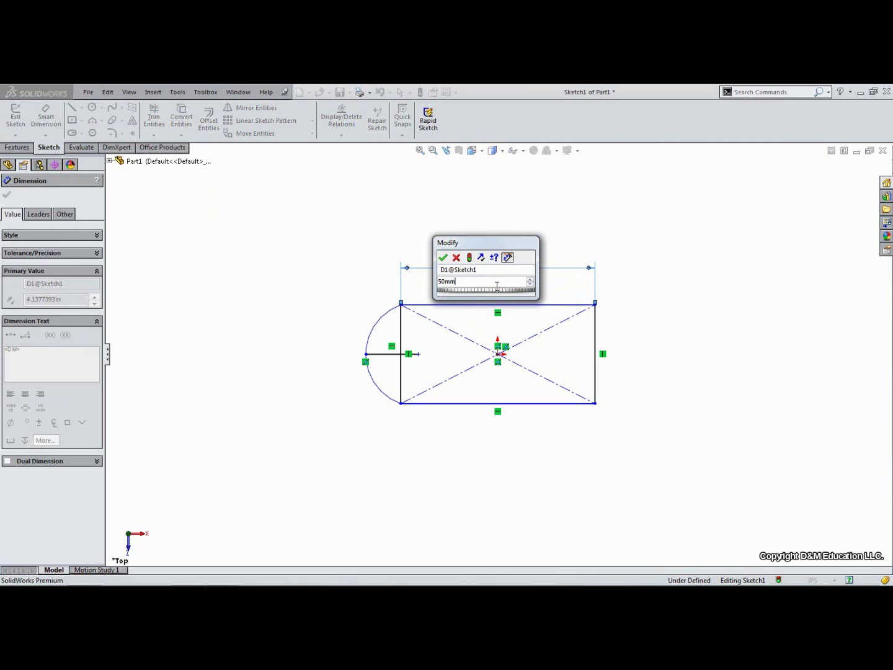
type("m")
key("Return")
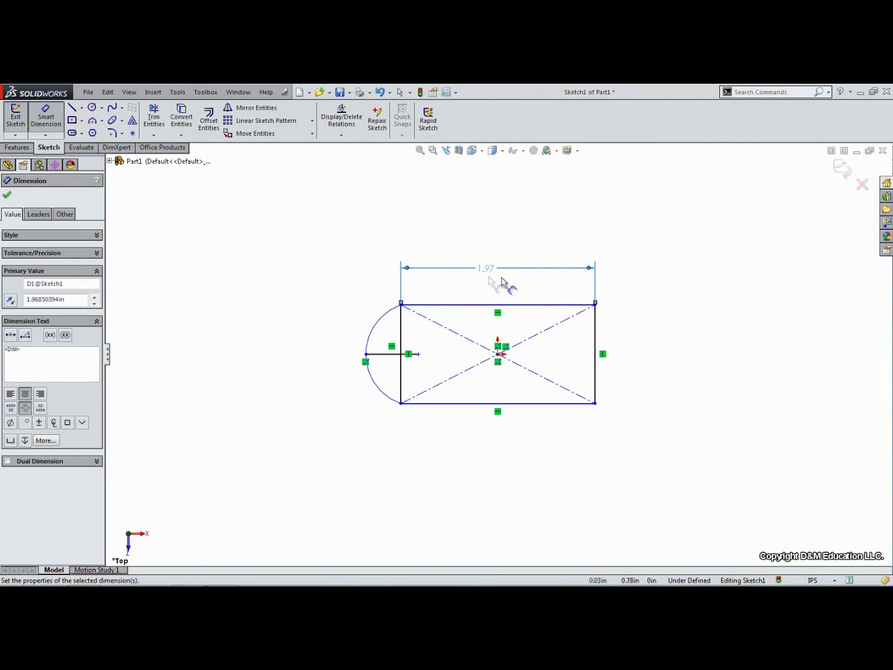
- Dimension the rectangle's right edge and set its height with the expression 1+.5
left_click(596, 344)
left_click(660, 348)
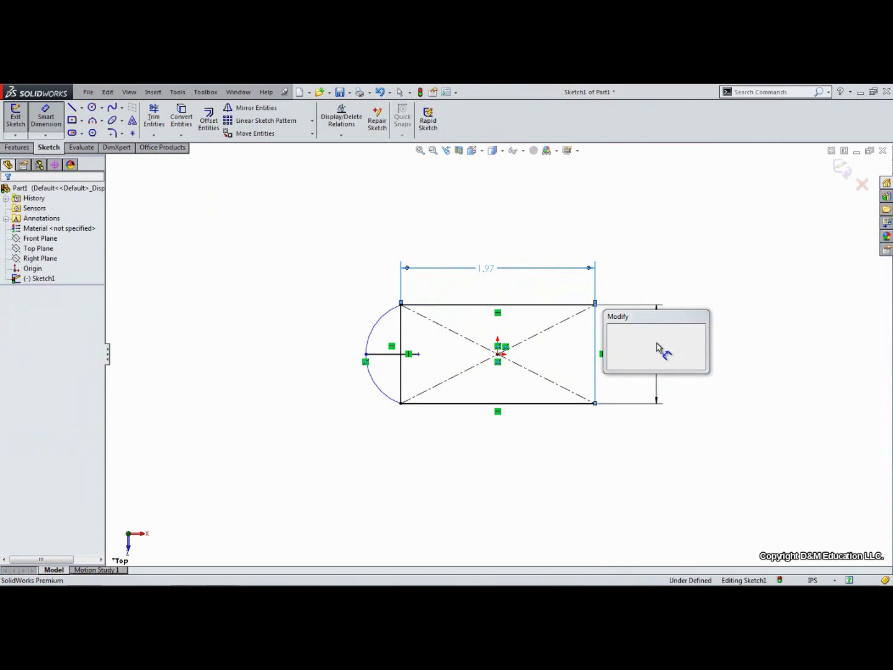
type("1+")
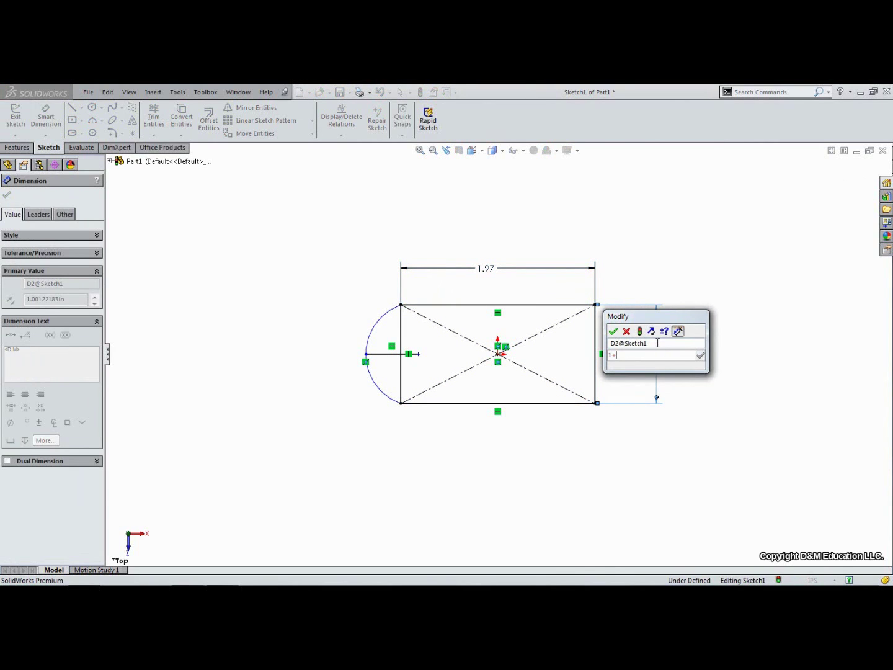
type(".5")
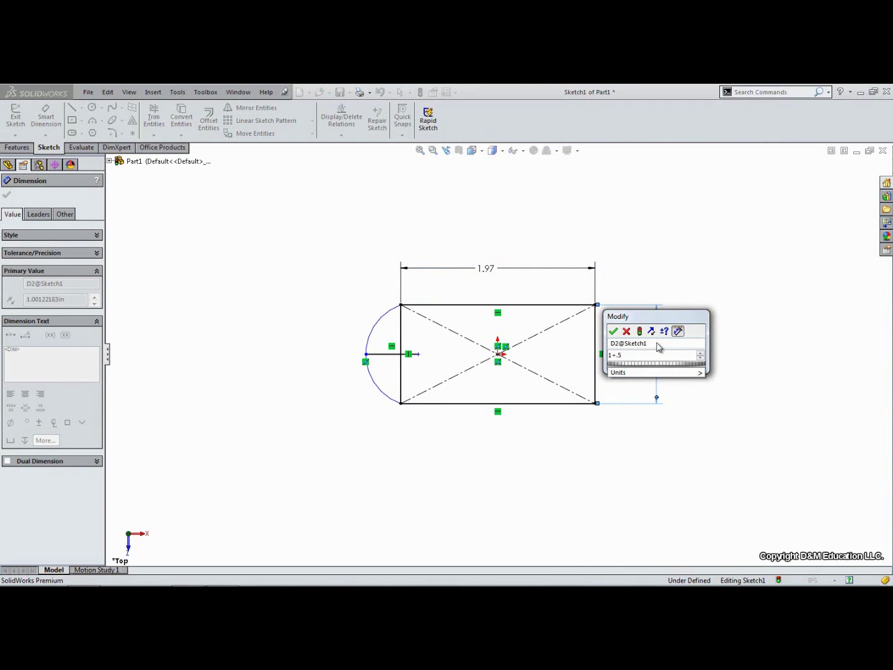
key("Return")
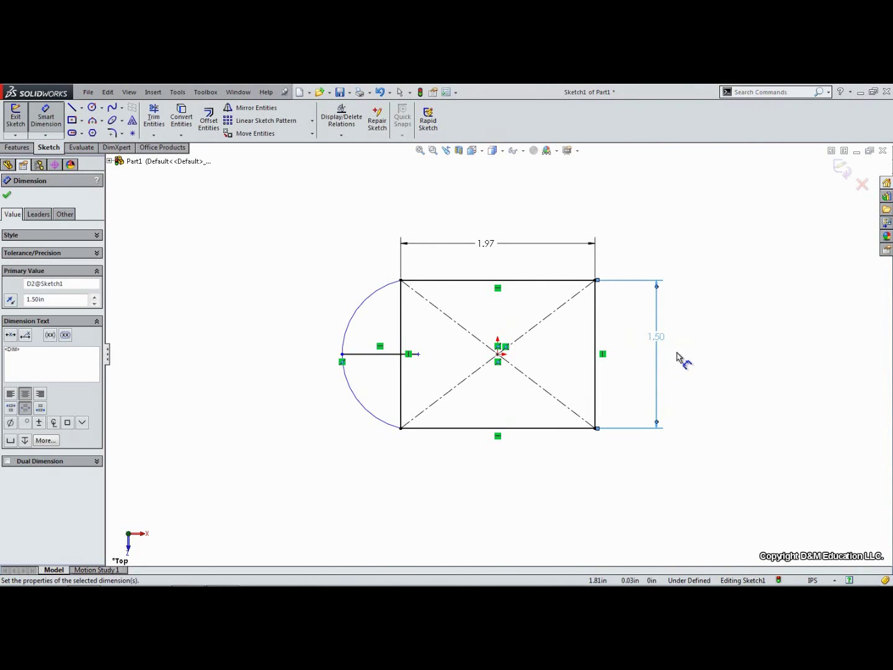
left_click(678, 358)
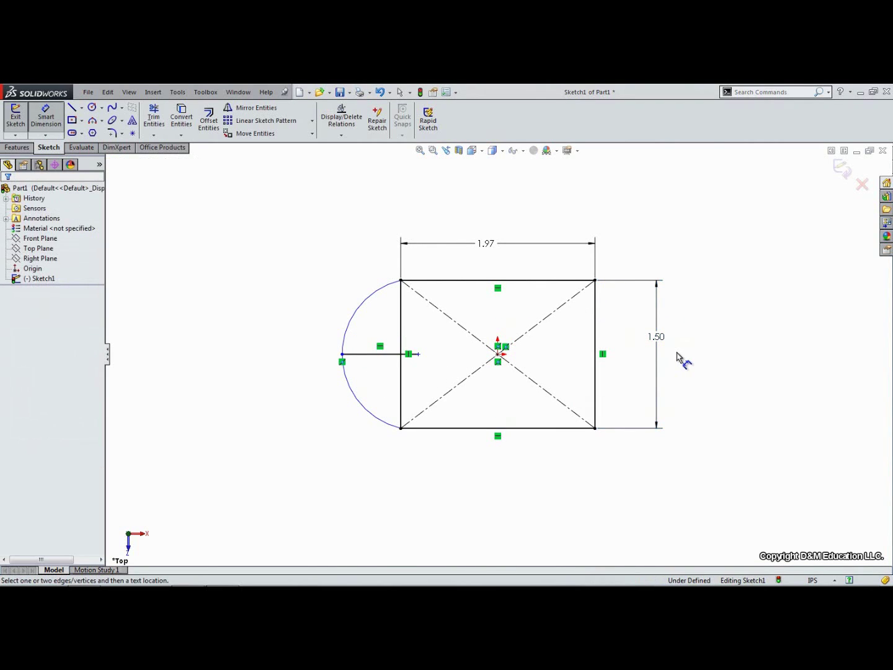
- Dimension the arc on the rectangle's left side with a radius of 0.75 in
left_click(355, 321)
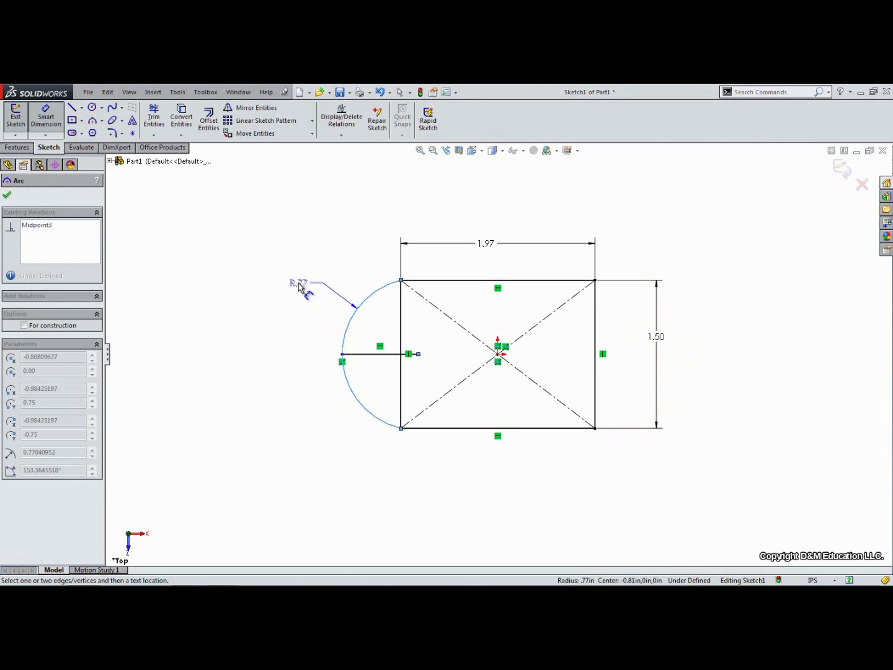
left_click(298, 286)
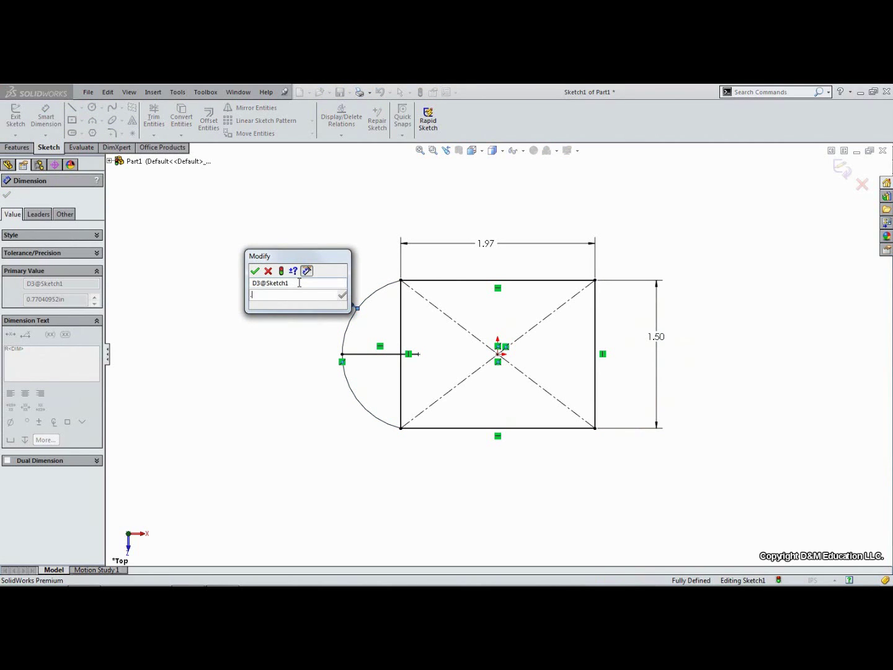
key("Return")
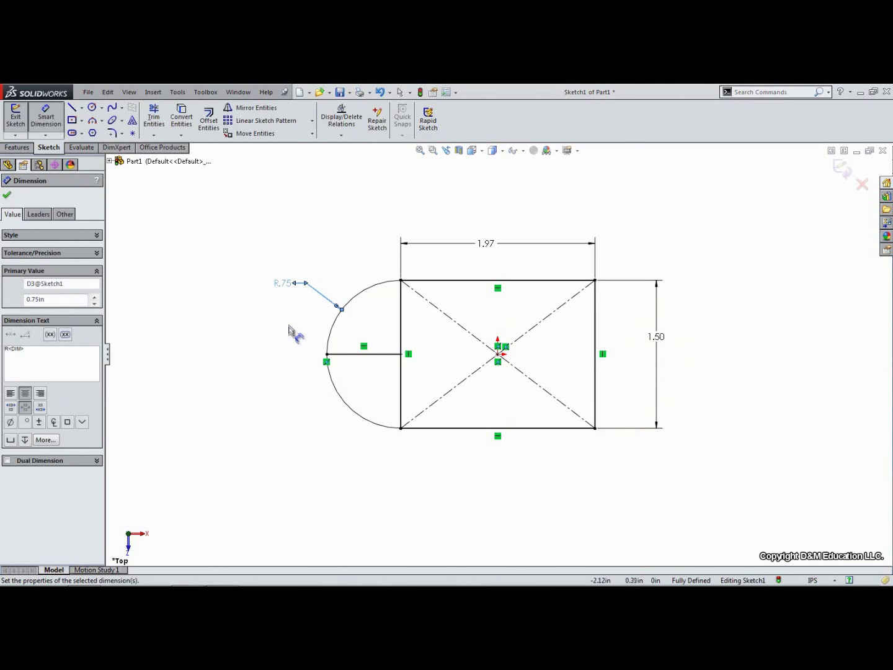
key("Escape")
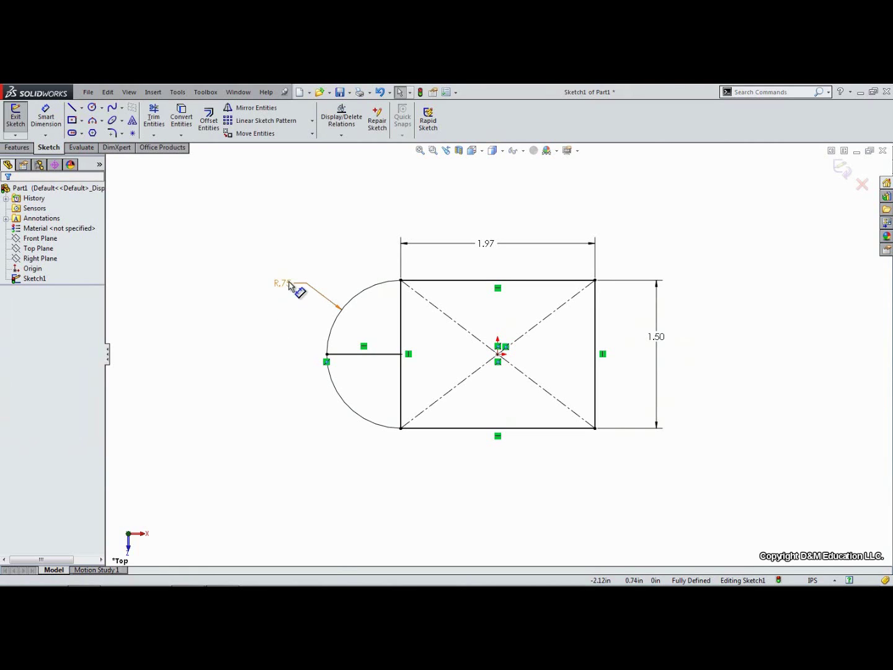
- Set the rectangle's horizontal dimension above the top edge to 2 in
double_click(494, 253)
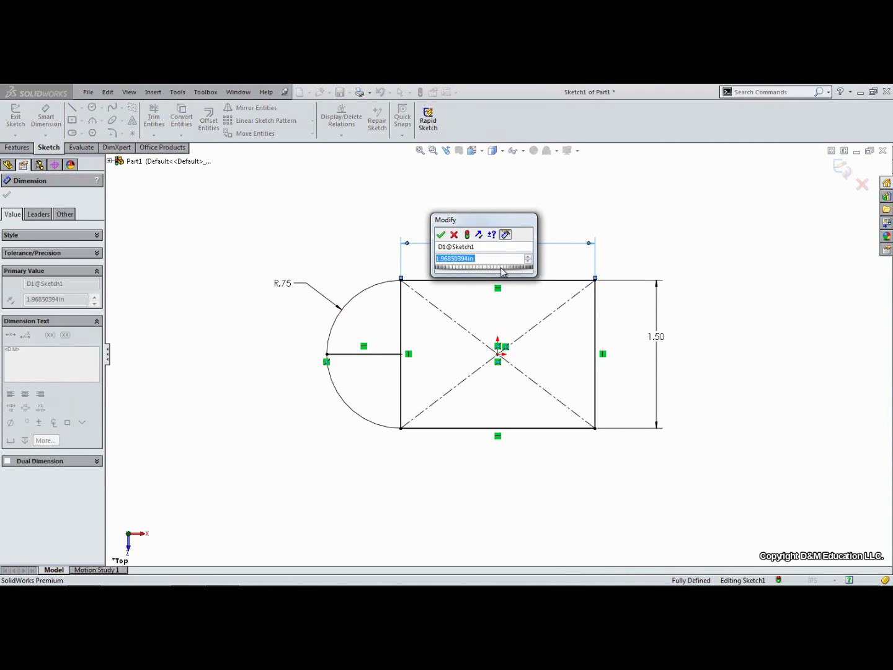
type("2")
key("Return")
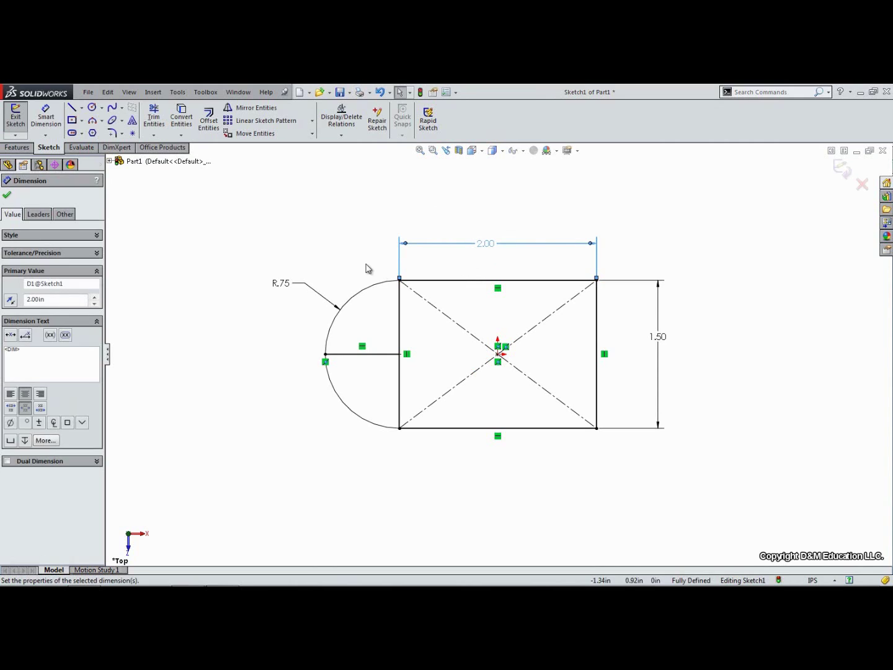
left_click(366, 268)
- Remove the arc's radius dimension to test moving the arc outward, and restore the 0.75 in radius
left_click(304, 290)
key("Delete")
left_click(334, 334)
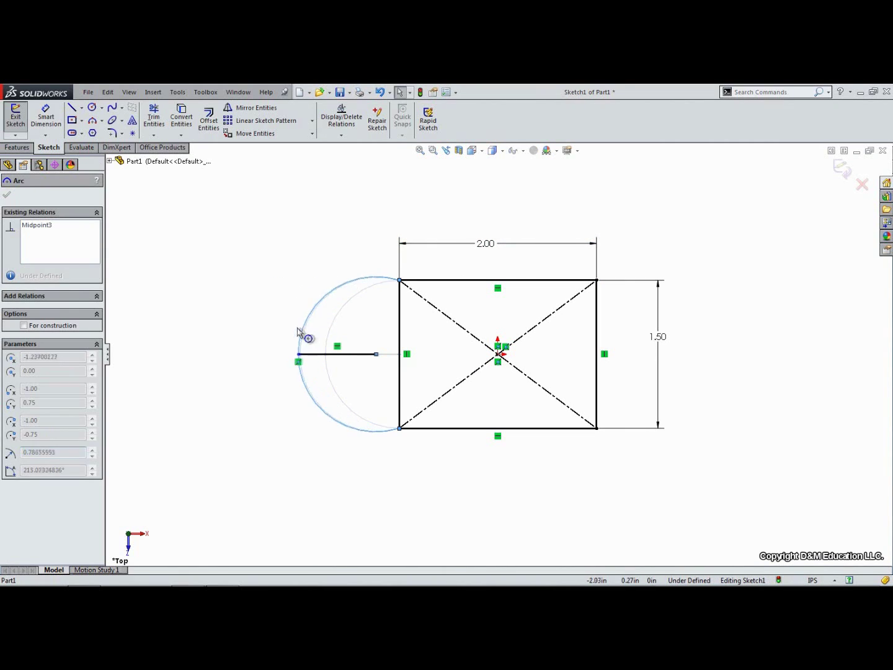
left_click(304, 299)
key("Escape")
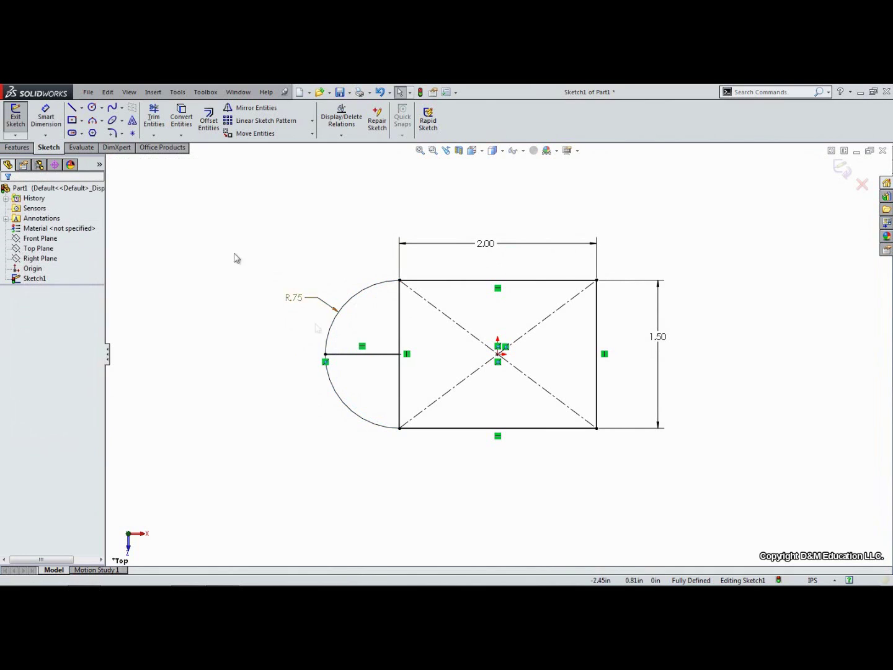
- Add a second radius dimension to the already dimensioned arc and leave it driving
left_click(47, 119)
left_click(366, 298)
left_click(296, 264)
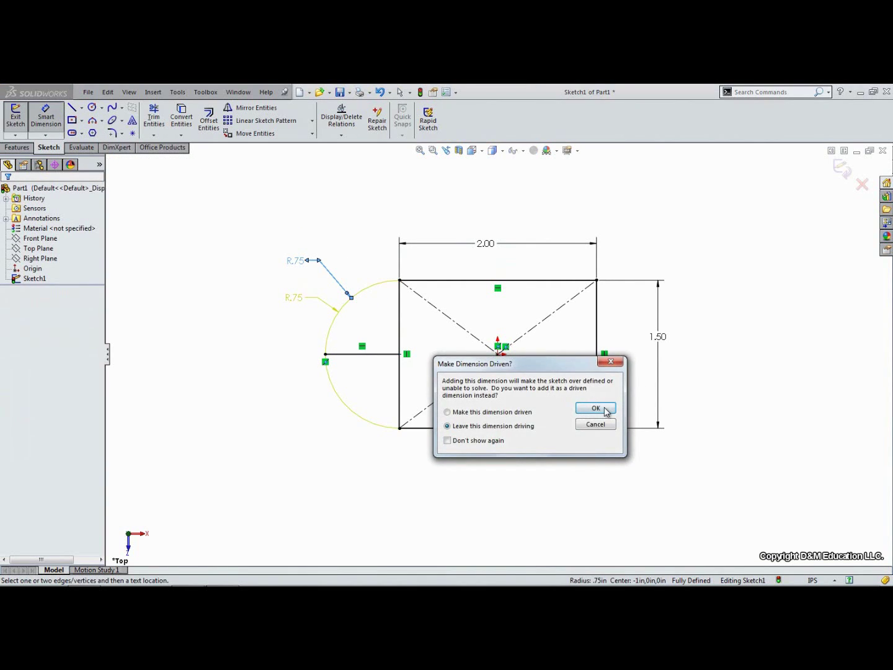
left_click(605, 411)
left_click(295, 339)
- Delete the duplicate radius dimension above the arc's original one
left_click(304, 267)
key("Delete")
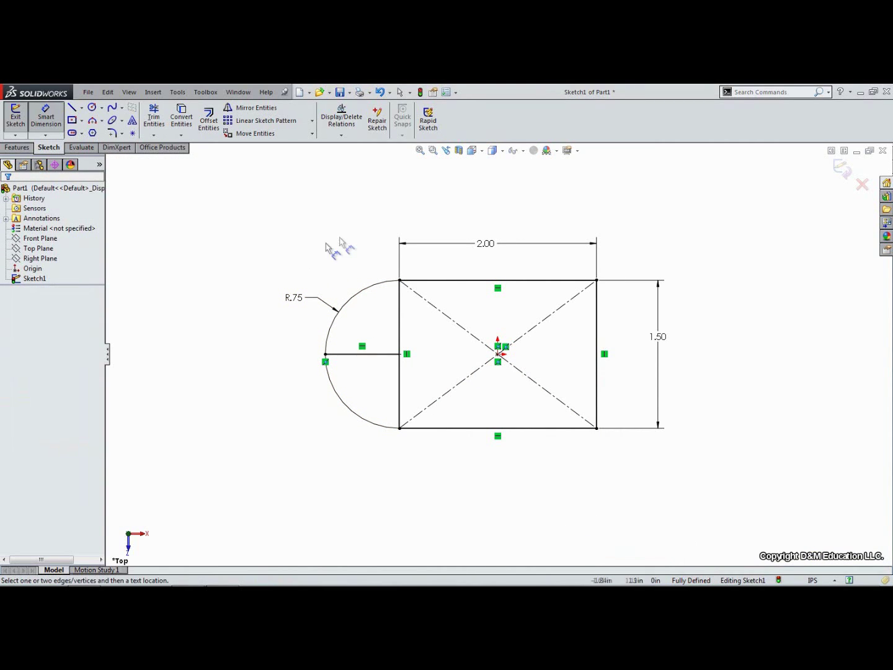
key("Escape")
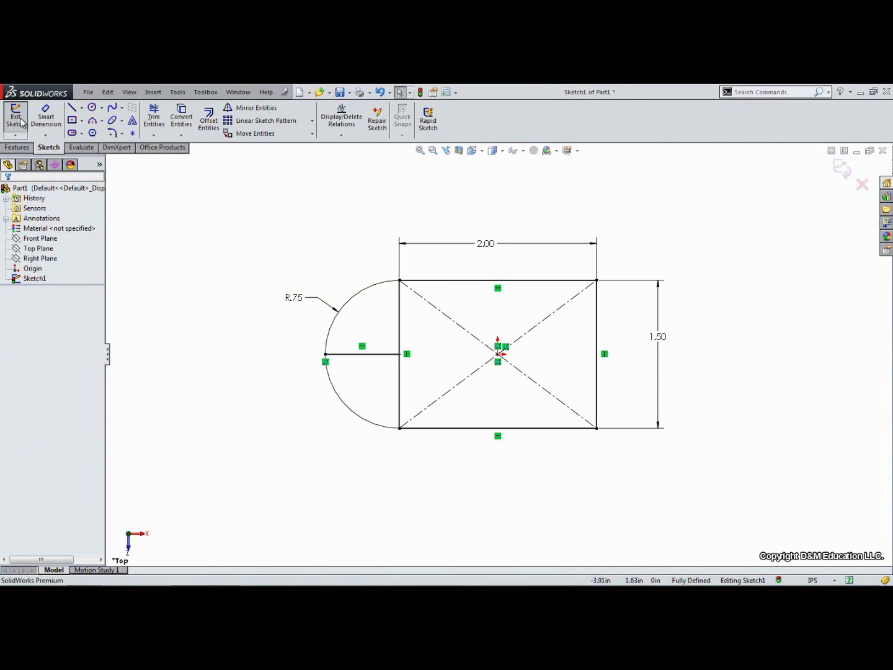
- Delete the arc's radius dimension, and exit and reopen Sketch1
left_click(296, 299)
key("Delete")
left_click(16, 117)
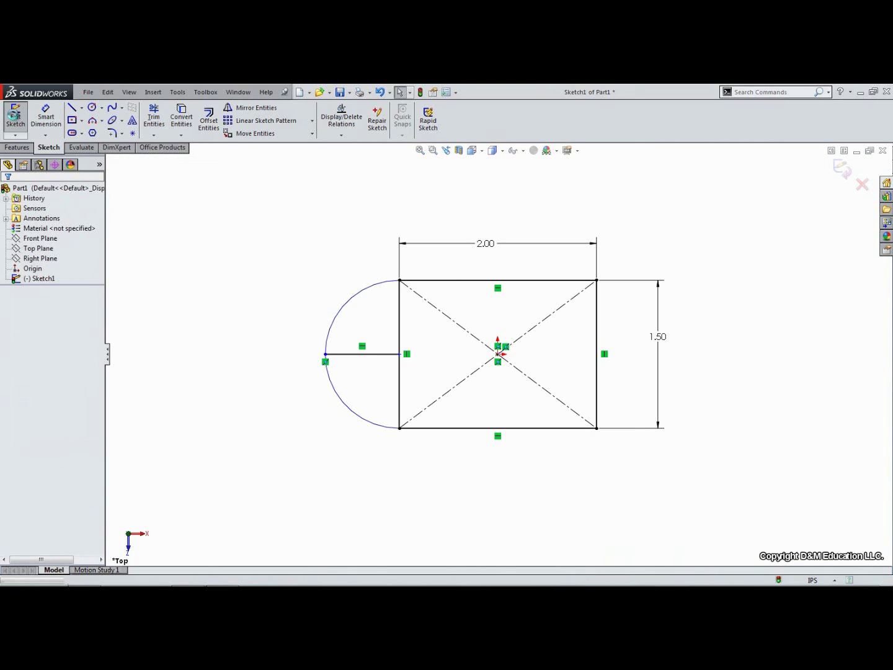
left_click(186, 286)
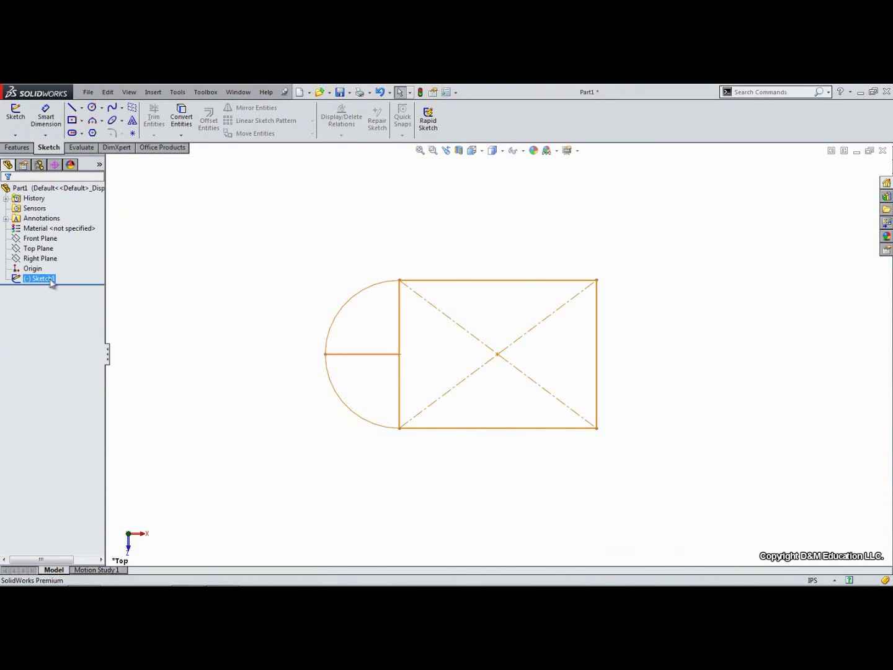
double_click(47, 279)
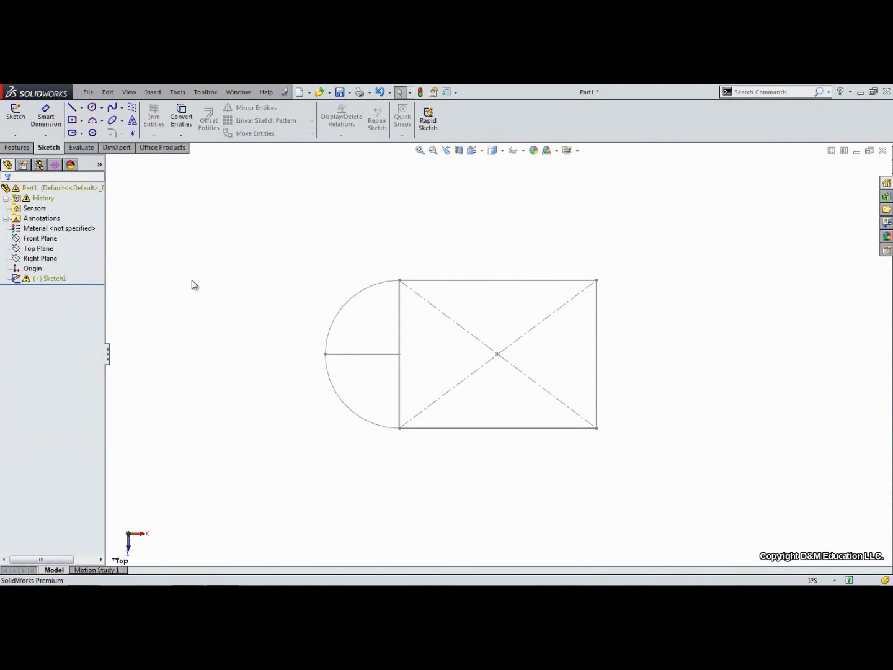
- Edit Sketch1 to delete the upper duplicate radius dimension of the arc, and exit the sketch
left_click(38, 292)
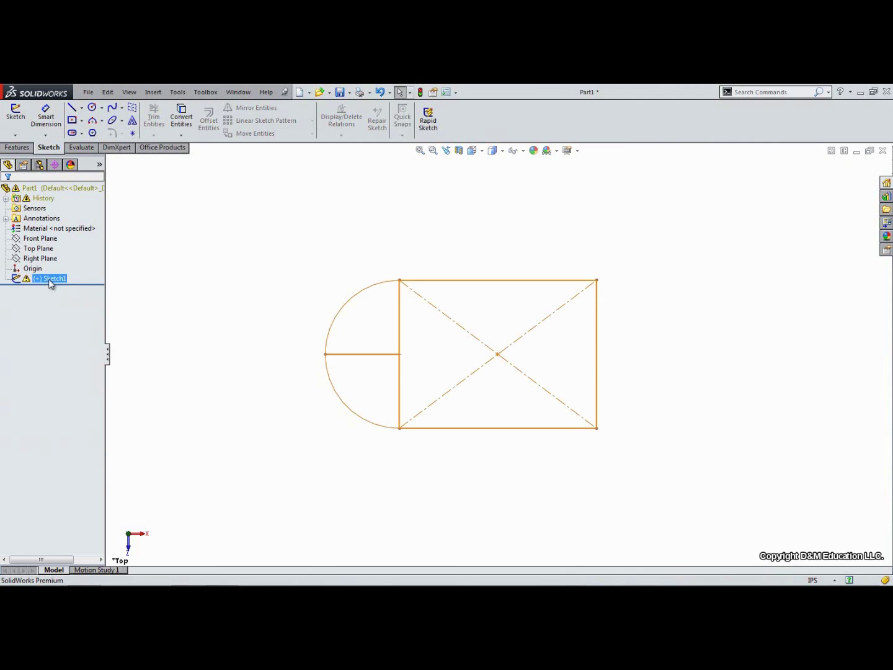
right_click(50, 279)
left_click(70, 248)
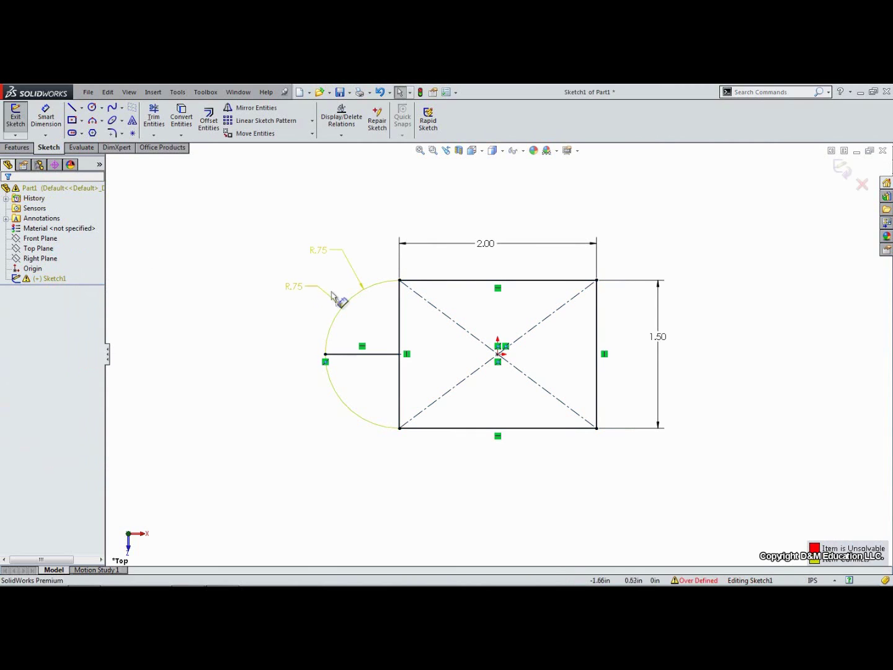
left_click(333, 250)
key("Delete")
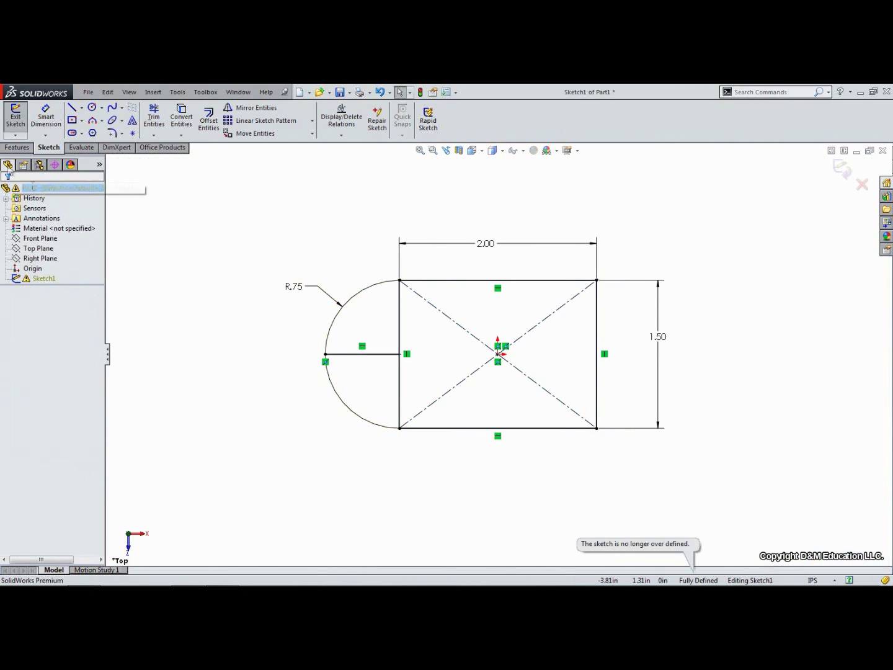
left_click(16, 118)
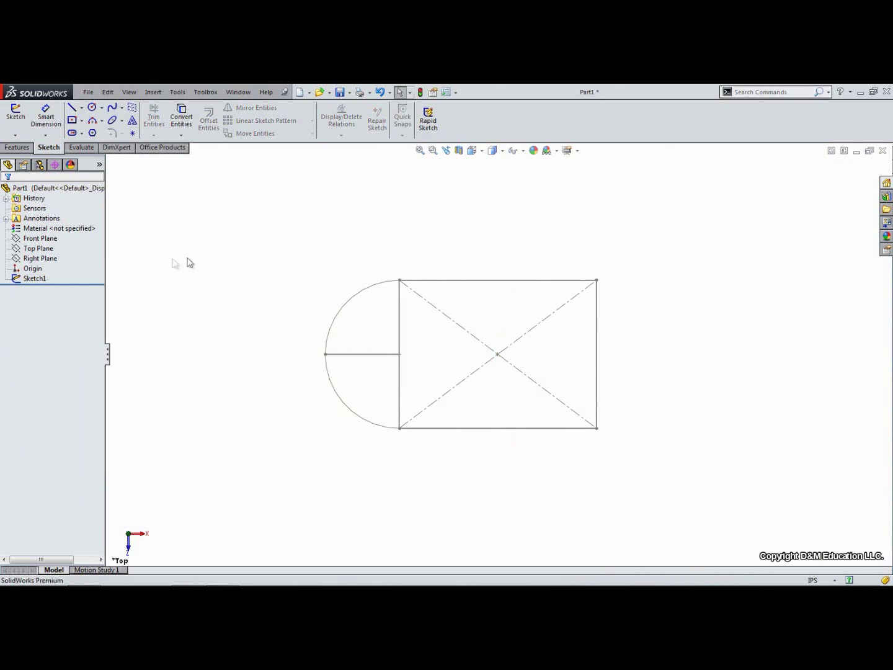
- Reopen Sketch1 for editing
right_click(25, 281)
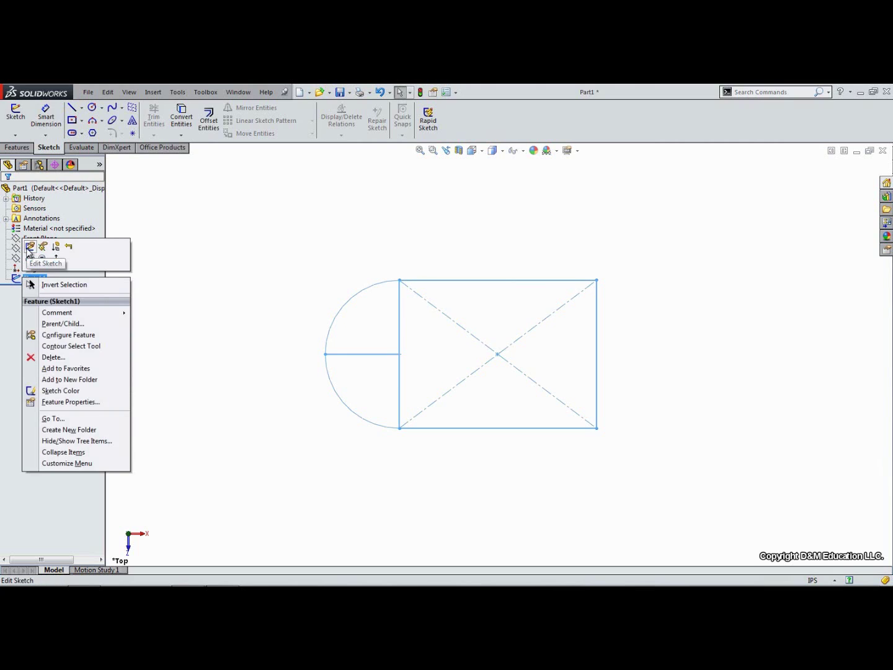
left_click(29, 247)
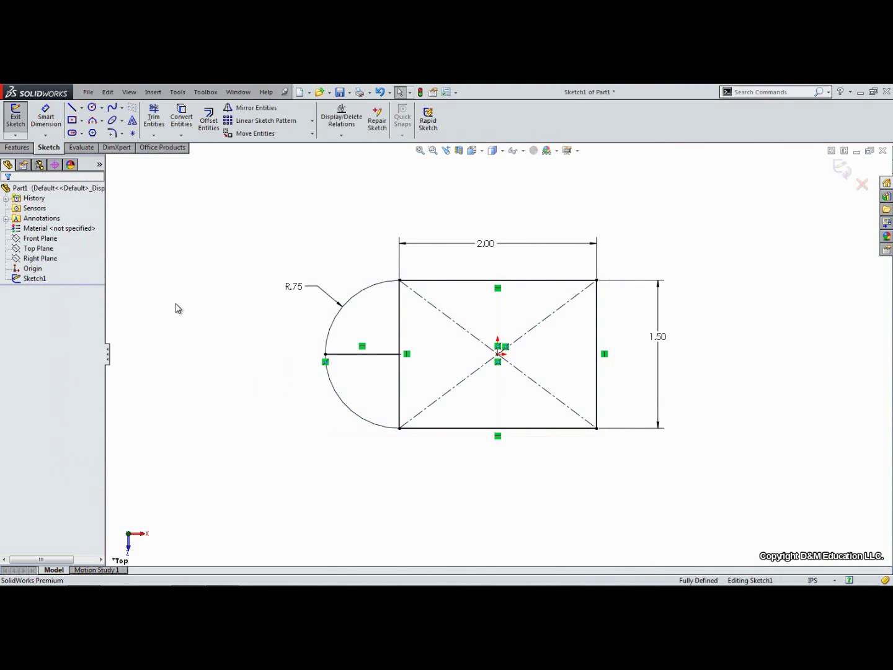